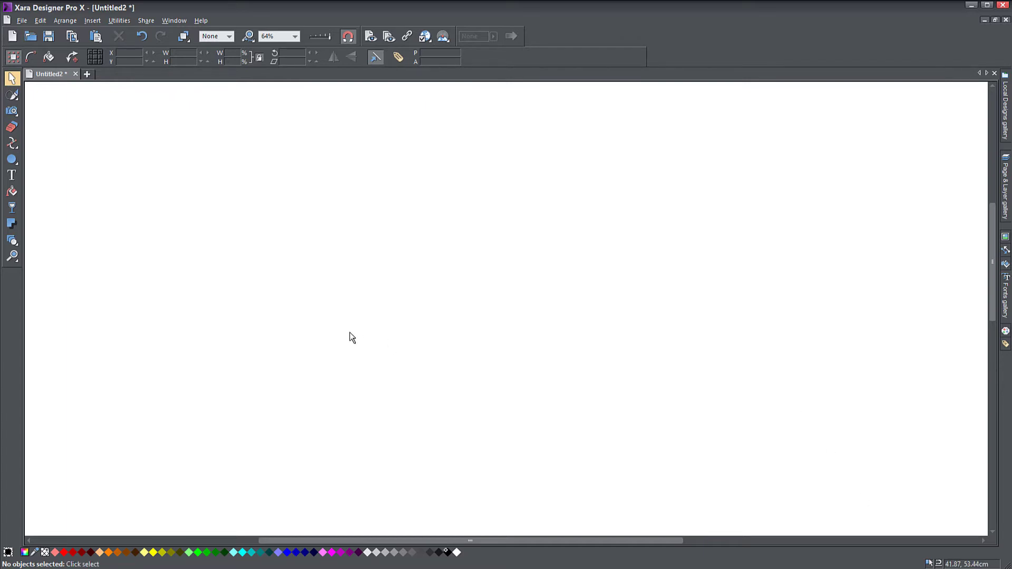
Type the text line 'This is text' onto the page.
mouse_move(14, 163)
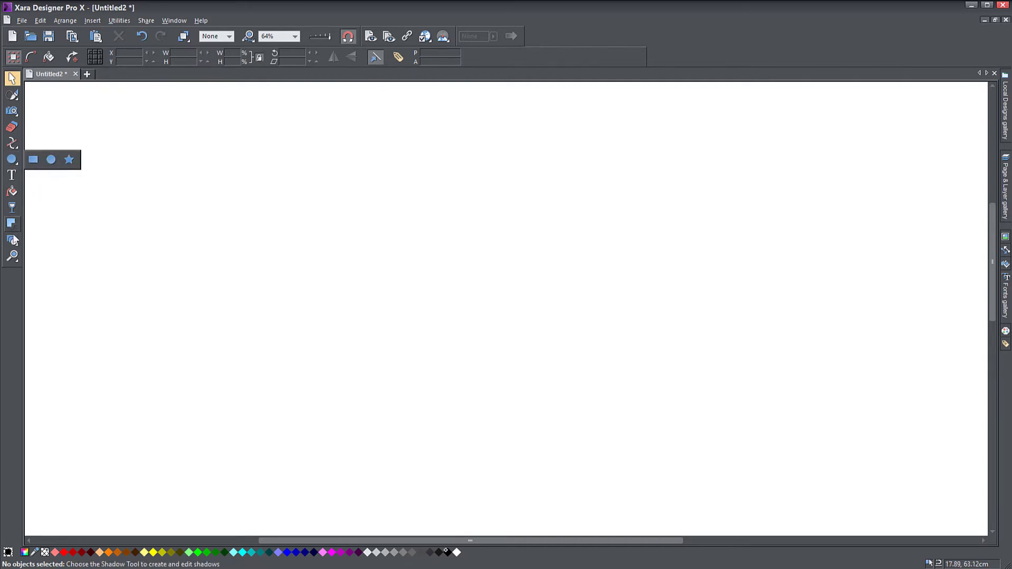
left_click(13, 176)
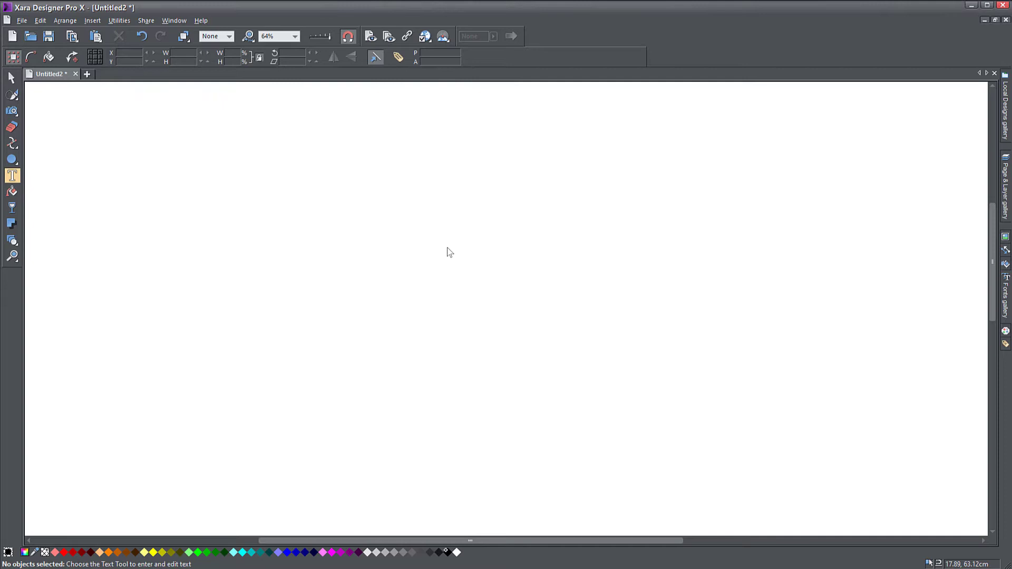
left_click(345, 237)
type("This is")
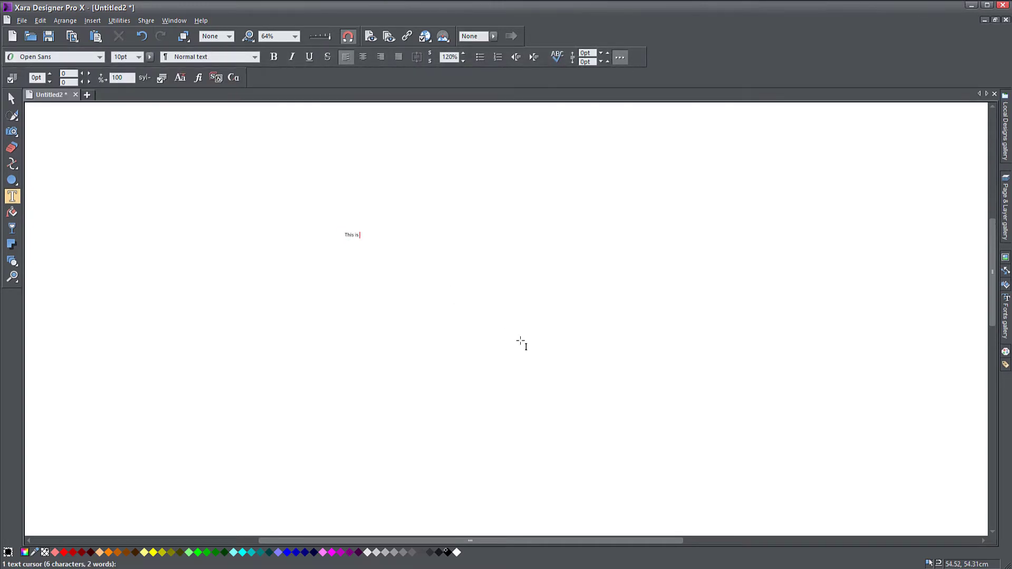
type(" text on a circle")
Scale the text line up about sevenfold and move it up and left.
left_click(11, 97)
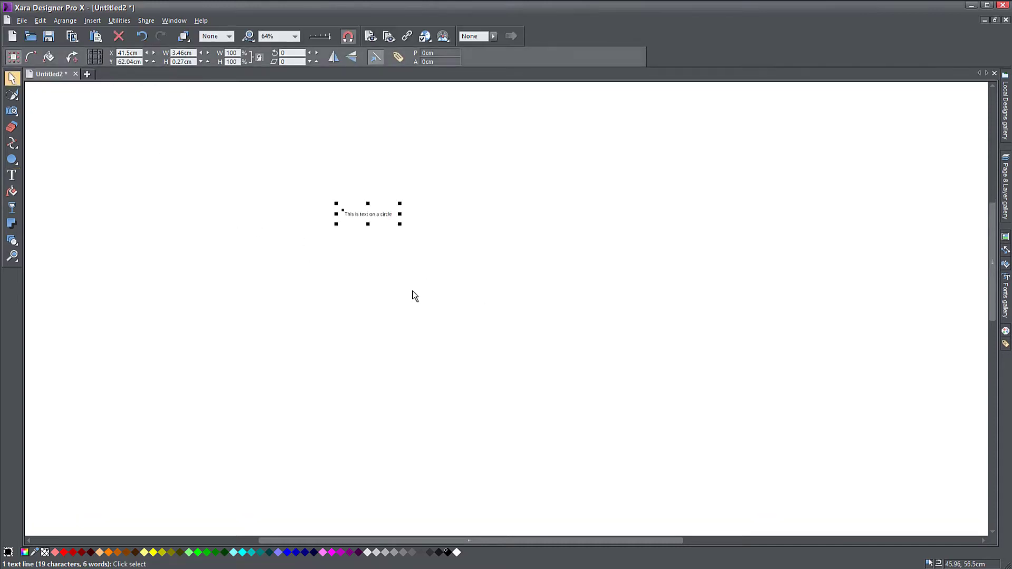
left_click_drag(401, 202, 691, 180)
left_click_drag(548, 211, 464, 197)
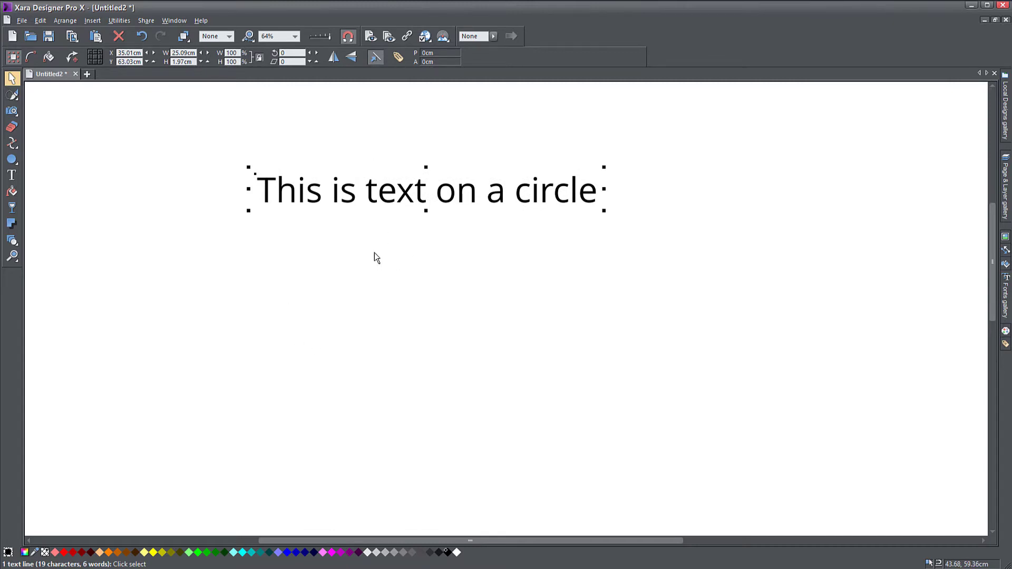
left_click(12, 161)
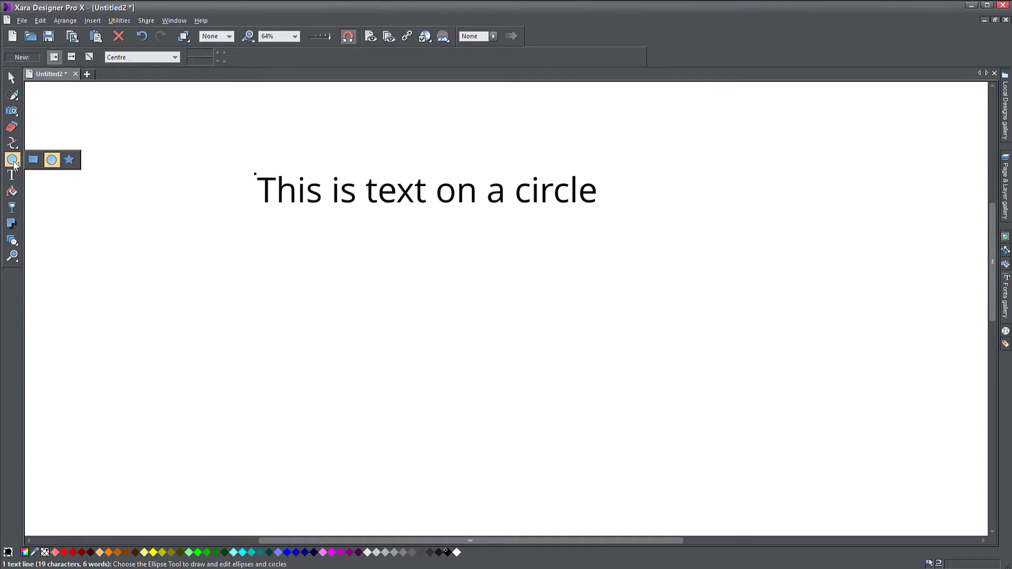
Draw a large circle with the Ellipse tool and move it right and down.
left_click(54, 165)
mouse_move(383, 288)
left_mouse_down()
mouse_move(501, 384)
mouse_move(436, 266)
mouse_move(540, 358)
left_mouse_up()
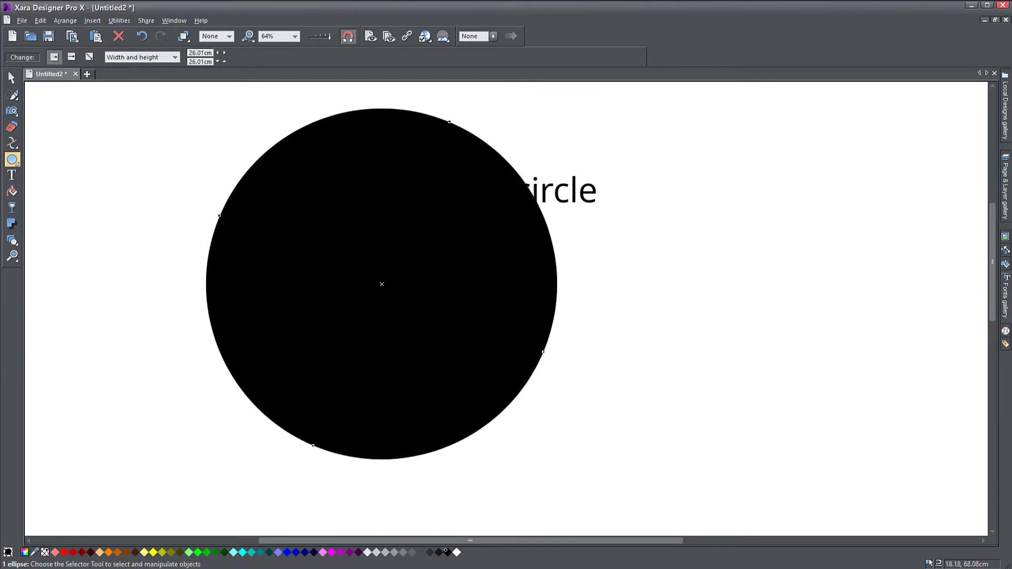
left_click(11, 78)
left_click_drag(316, 275, 418, 332)
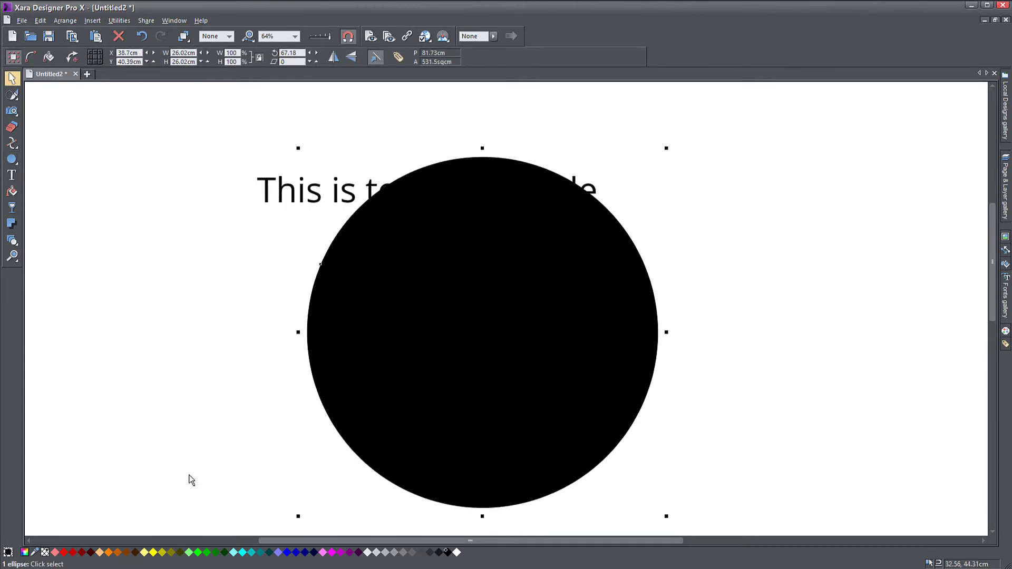
Give the circle no fill, a 2pt outline and a red line colour.
left_click(45, 553)
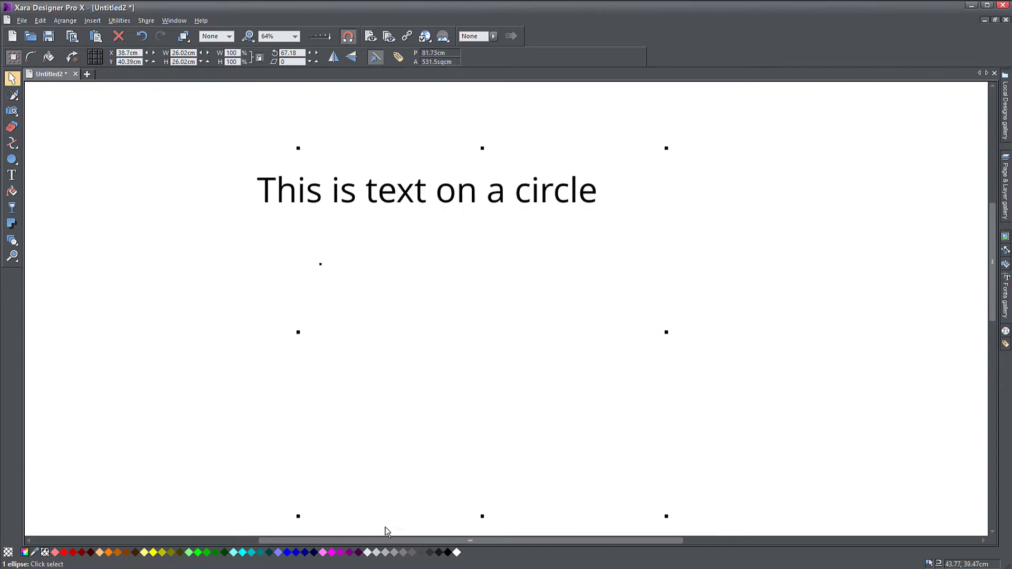
right_click(447, 553)
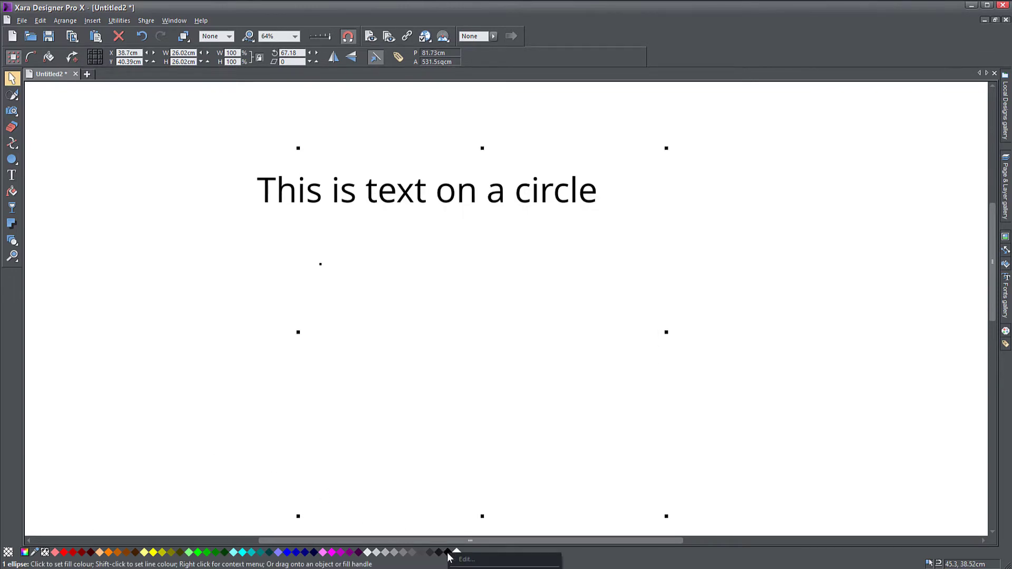
left_click(231, 38)
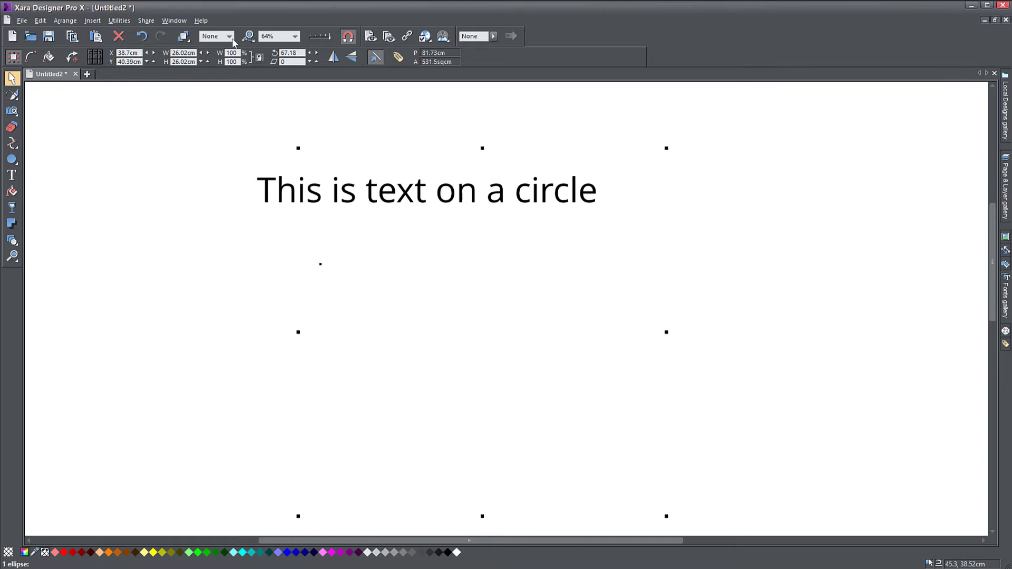
left_click(231, 38)
left_click(217, 76)
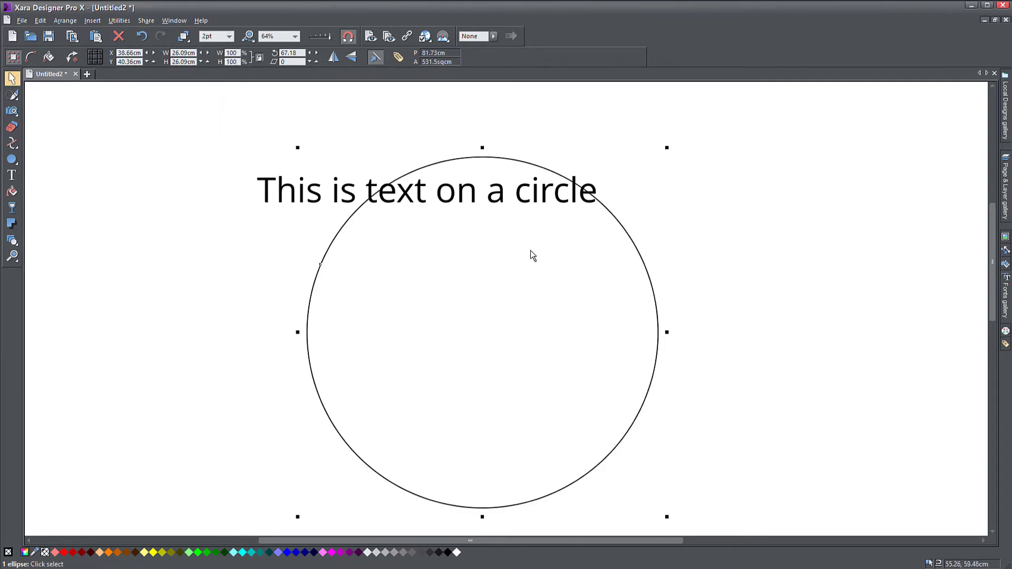
left_click_drag(624, 228, 584, 214)
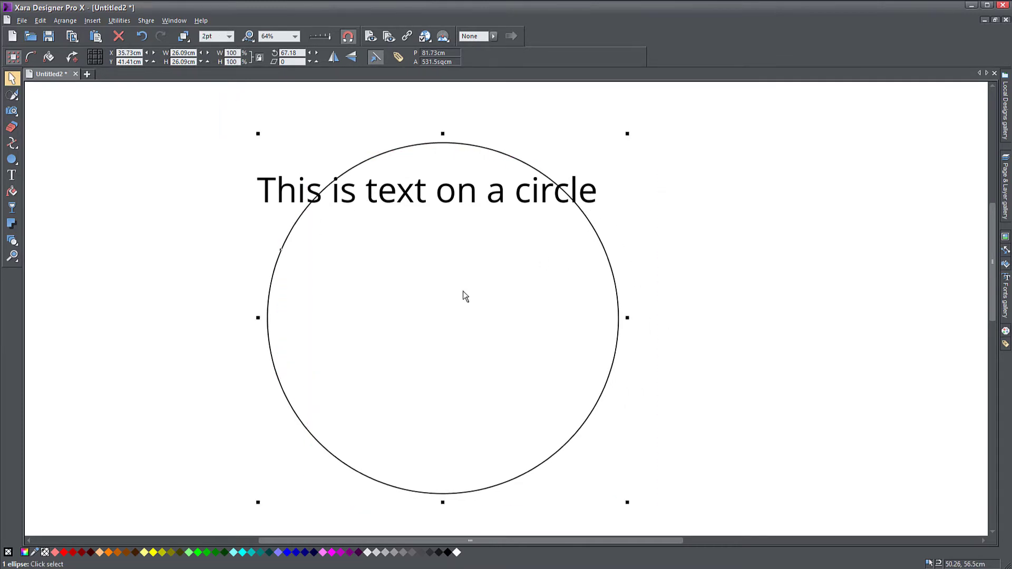
left_click(65, 553, "shift")
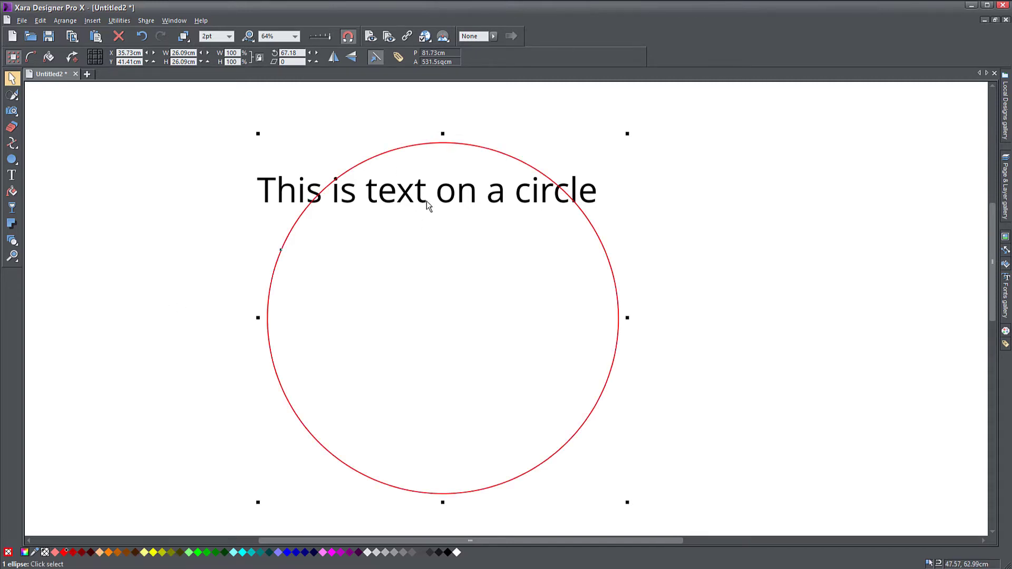
Select the text and circle together, apply Fit Text to Curve, and move them left.
left_click_drag(427, 203, 709, 157)
left_click_drag(198, 100, 452, 167)
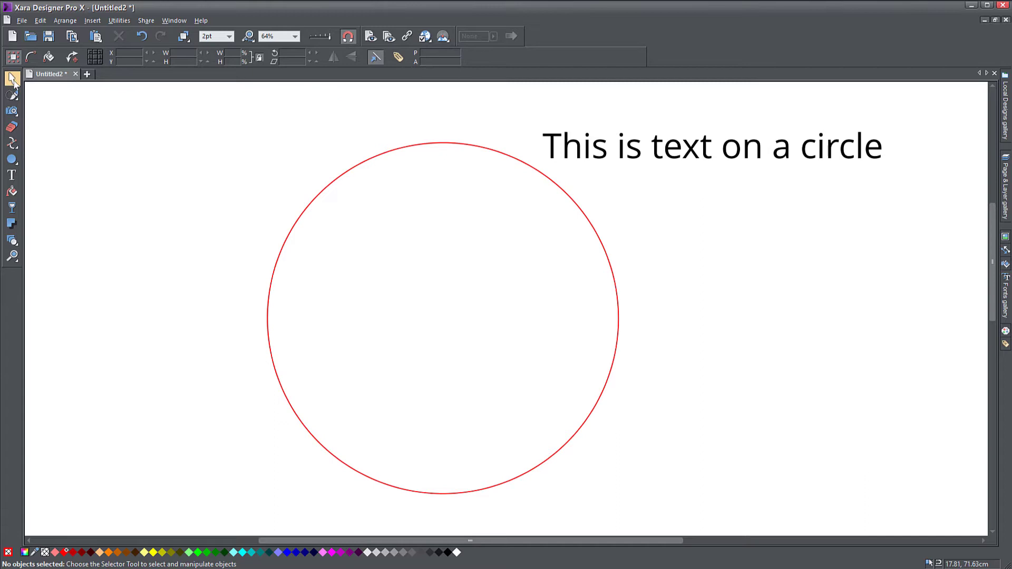
left_click_drag(171, 103, 931, 517)
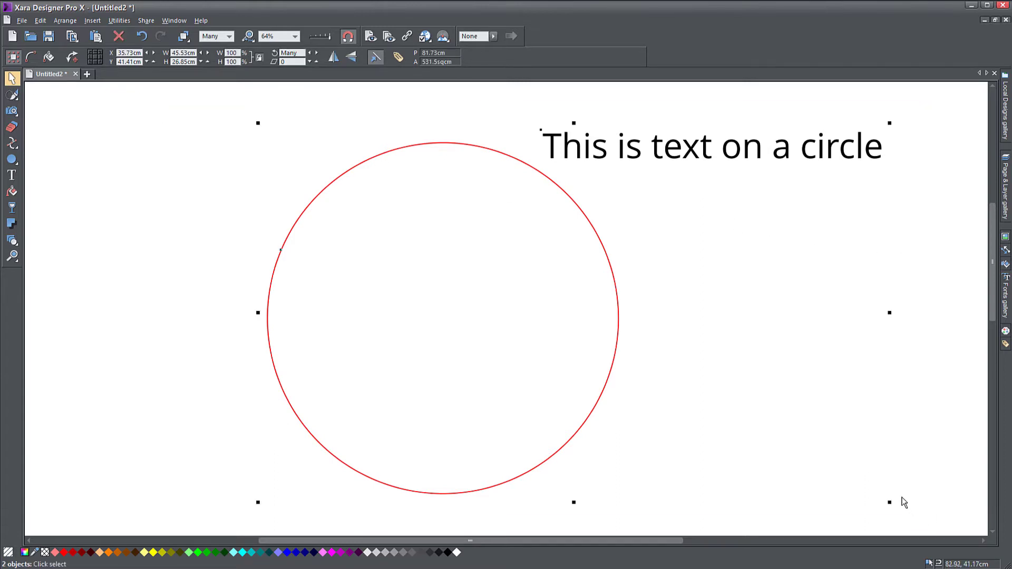
right_click(578, 154)
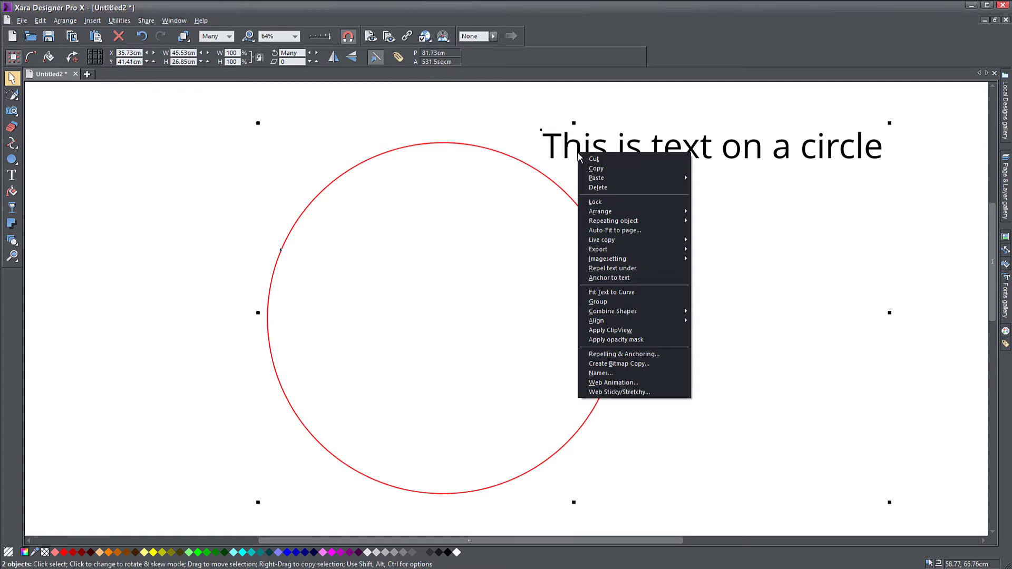
left_click(605, 293)
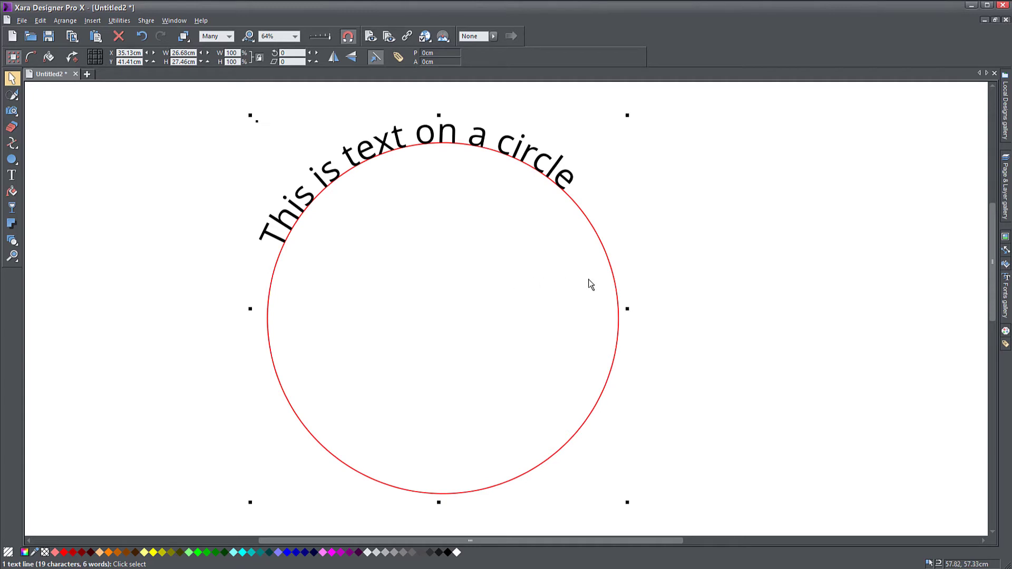
left_click_drag(610, 273, 535, 249)
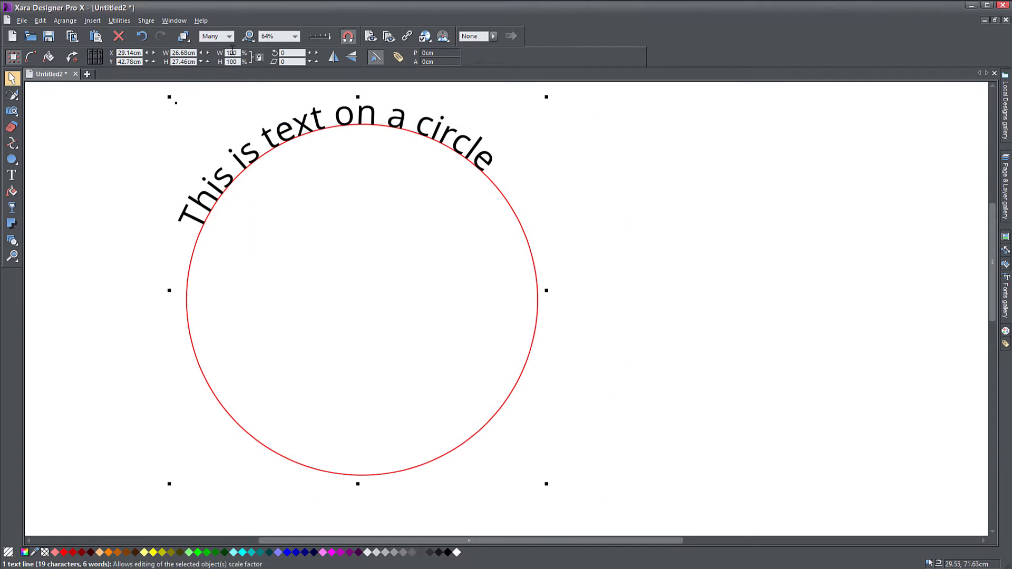
Try setting the circle's line width to None, then undo to restore the red outline.
left_click(232, 38)
left_click(209, 47)
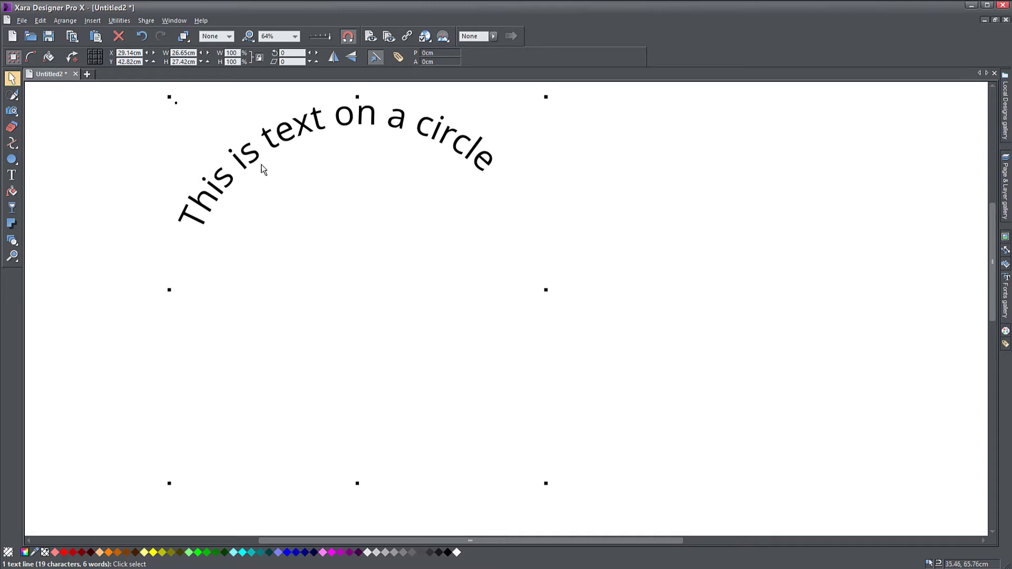
left_click_drag(267, 165, 308, 169)
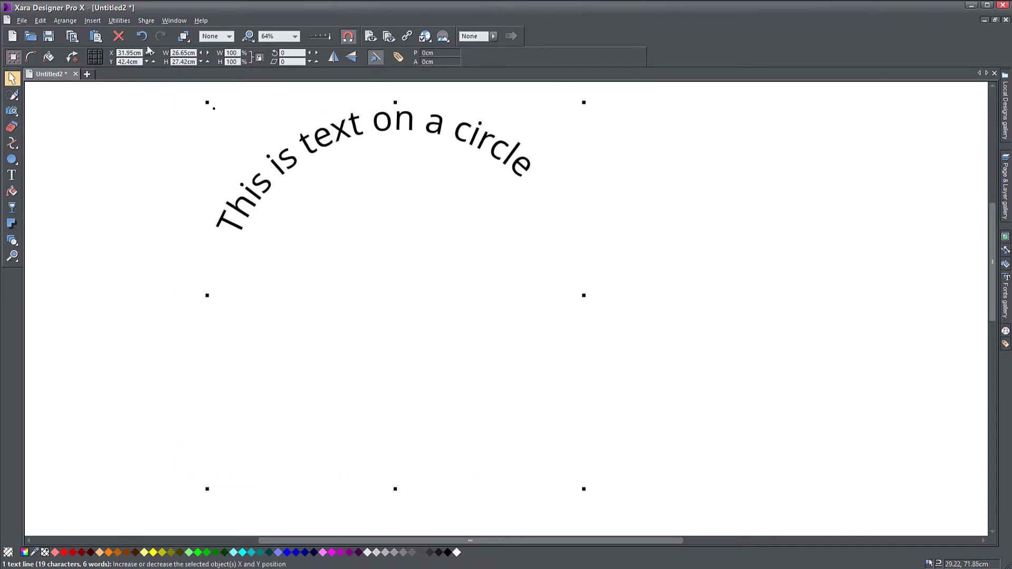
left_click(146, 62)
left_click(145, 38)
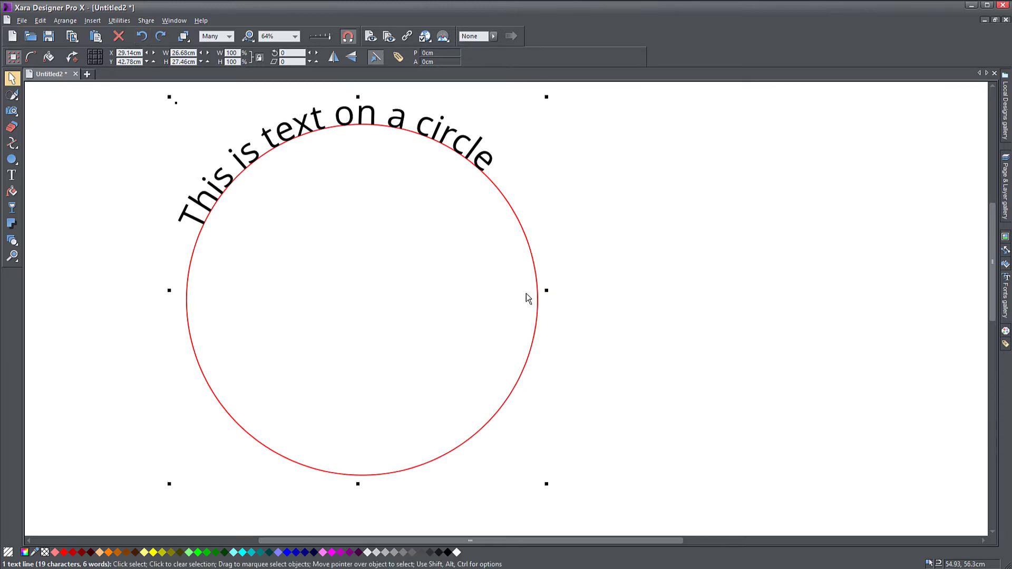
Replace the circle's red outline colour with magenta and move the group right and down.
left_click(332, 554)
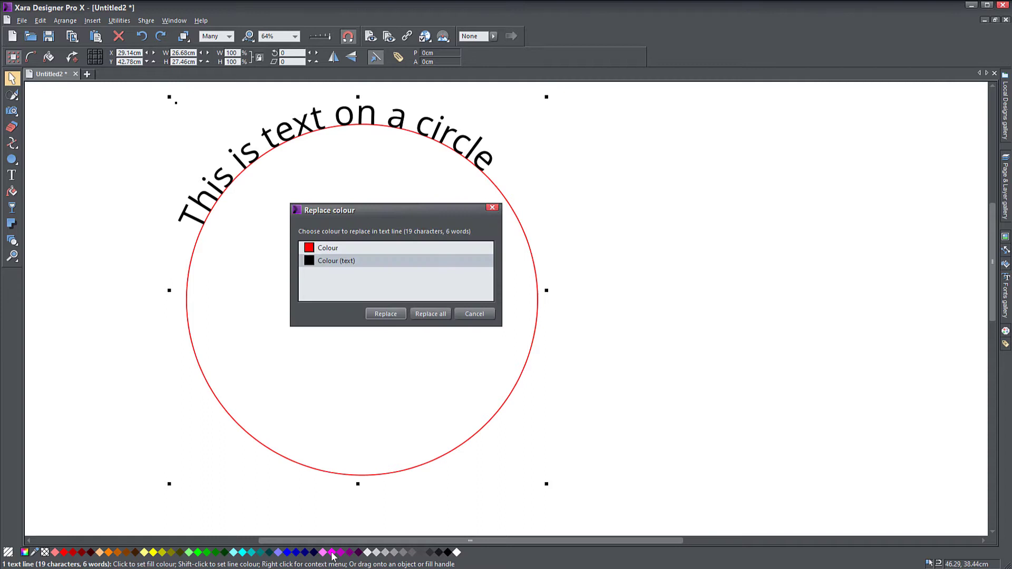
left_click(324, 251)
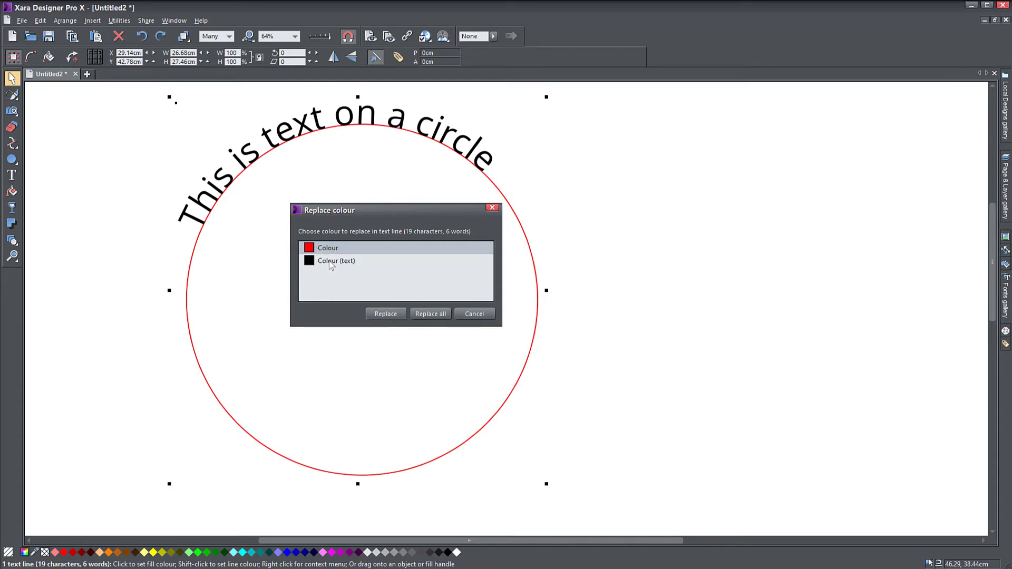
left_click(386, 313)
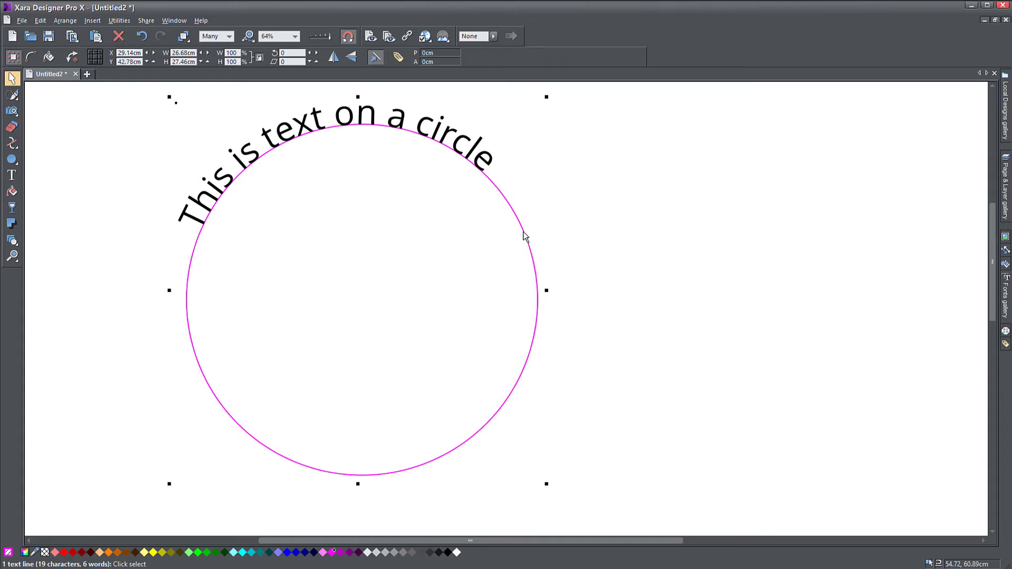
left_click_drag(524, 233, 537, 240)
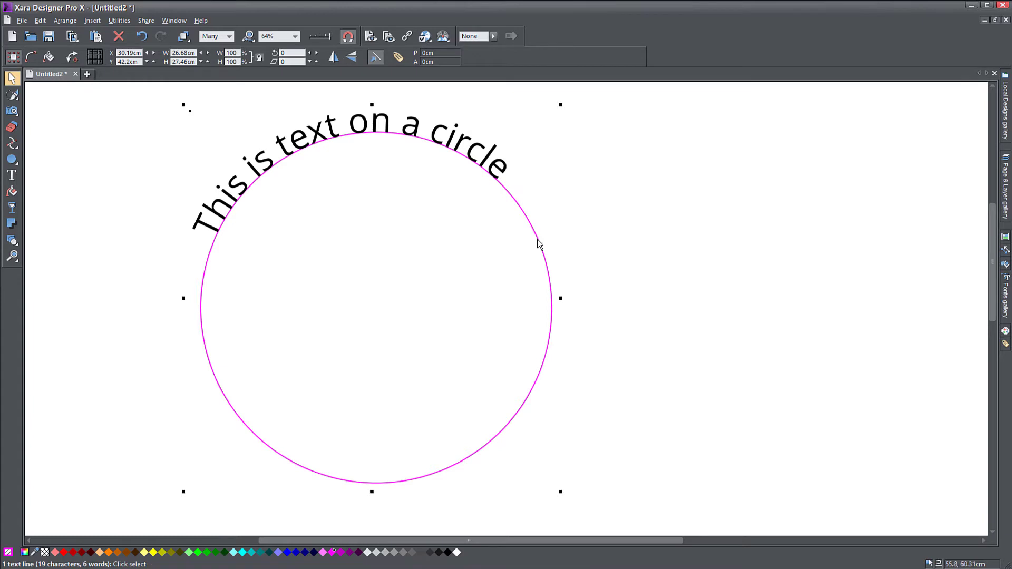
Add the text line 'This is text on a shape' to the right of the circle.
left_click_drag(538, 244, 458, 255)
left_click(11, 175)
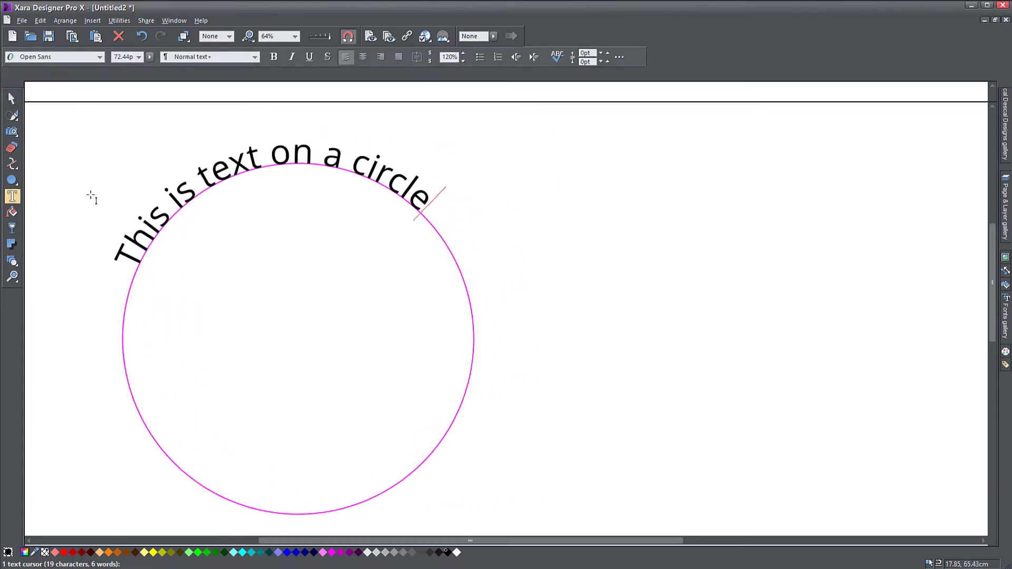
left_click(629, 228)
type("T")
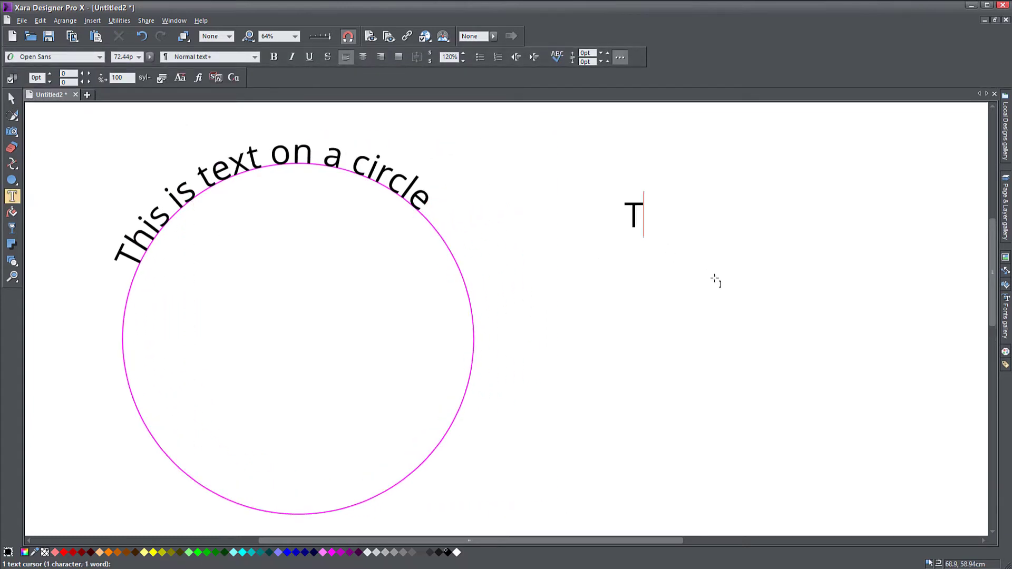
type("his is text on a shape")
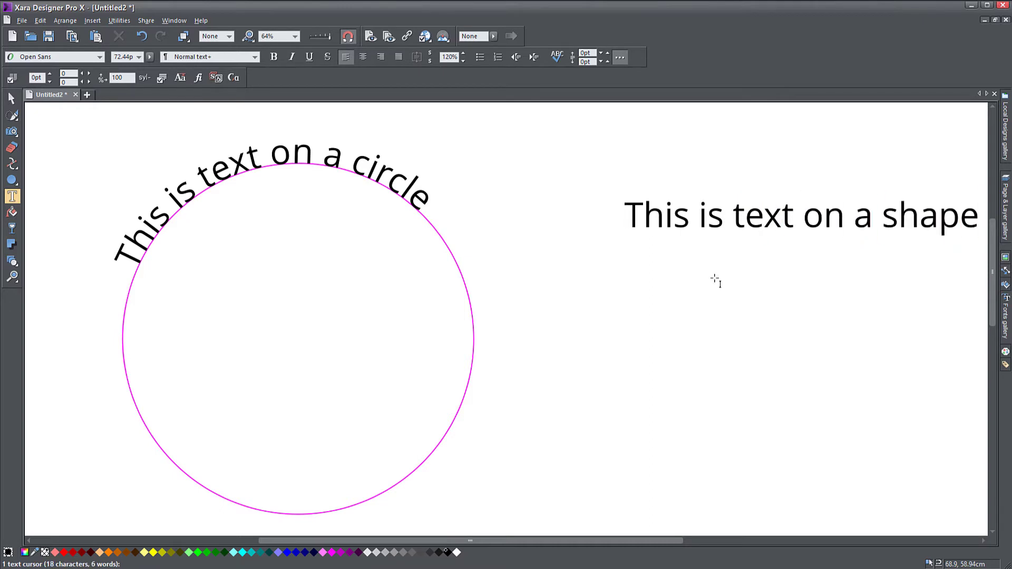
left_click(12, 98)
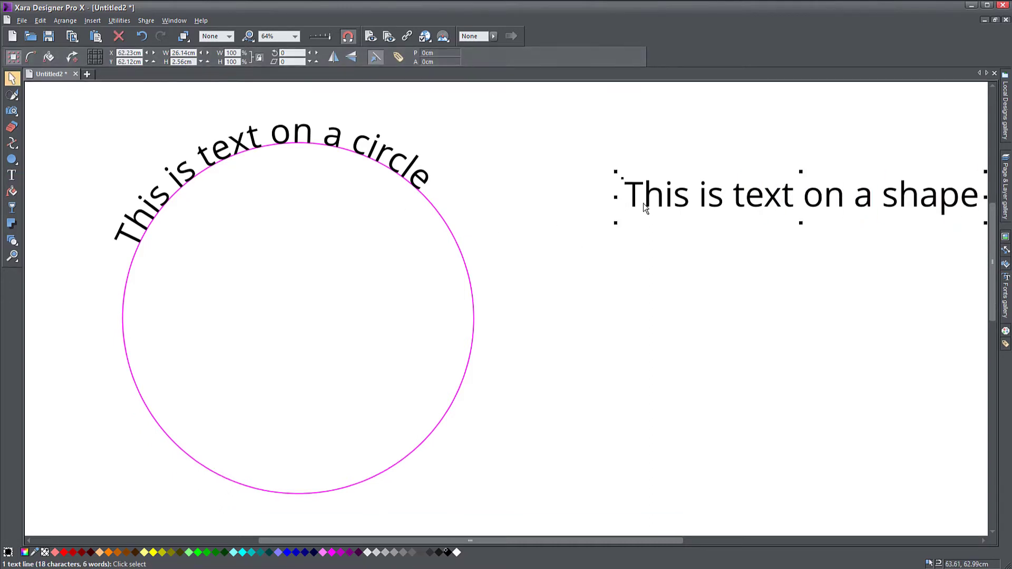
left_click_drag(644, 207, 540, 169)
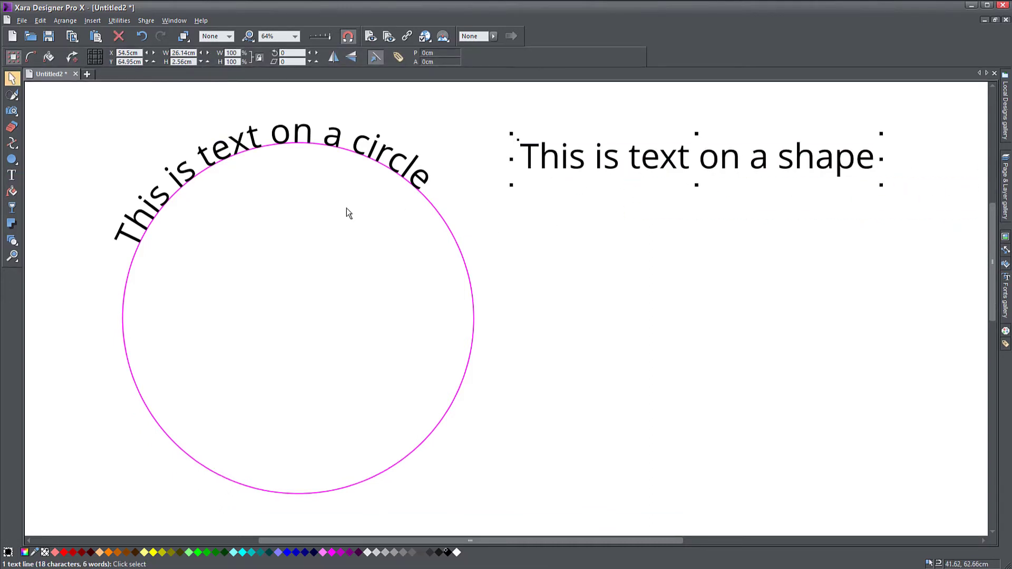
Draw a wavy S-shaped curve below the shape text and adjust its nodes and handles.
left_click(13, 143)
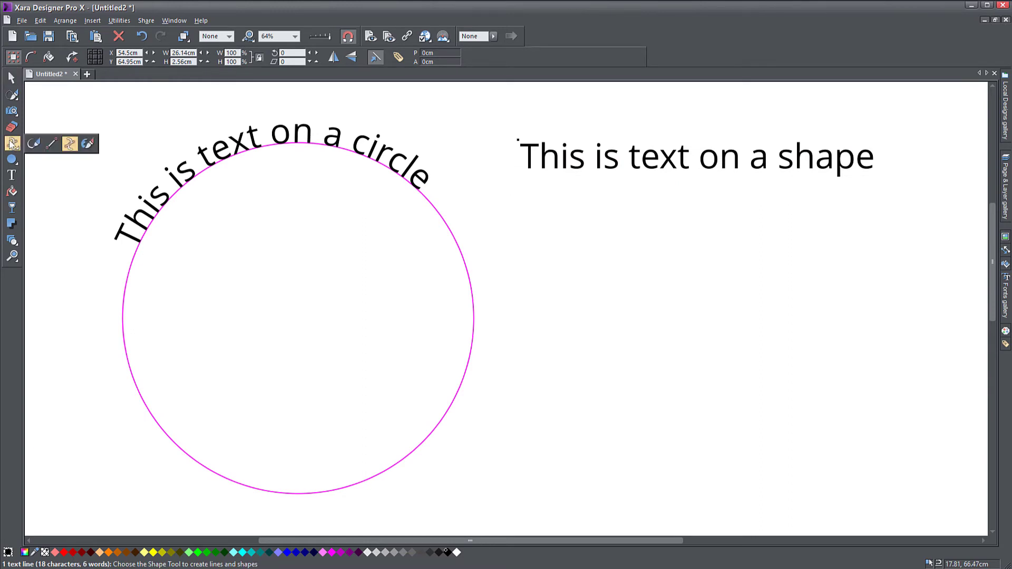
left_click(495, 225)
left_click(739, 344)
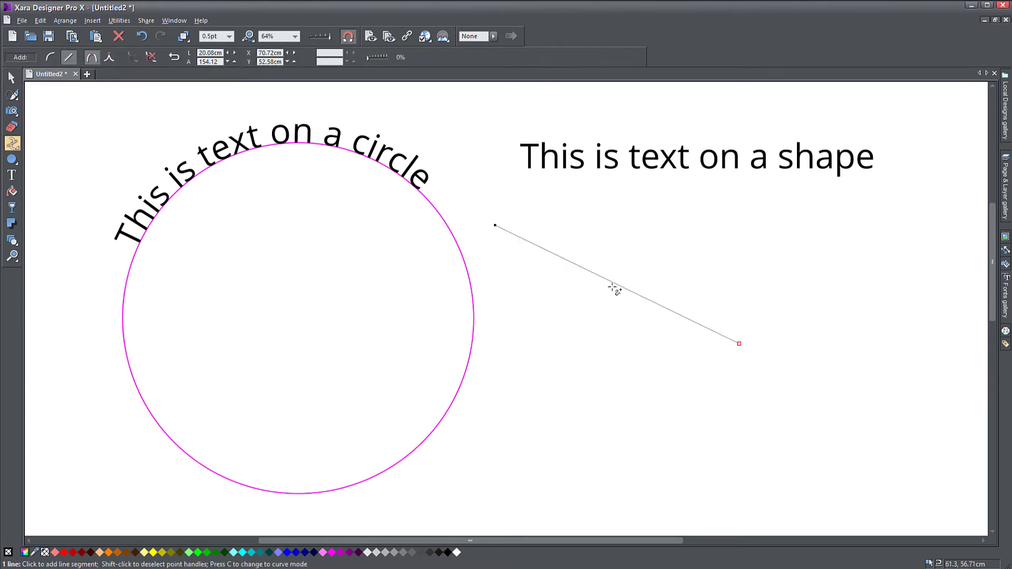
left_click_drag(614, 287, 588, 349)
left_click(923, 213)
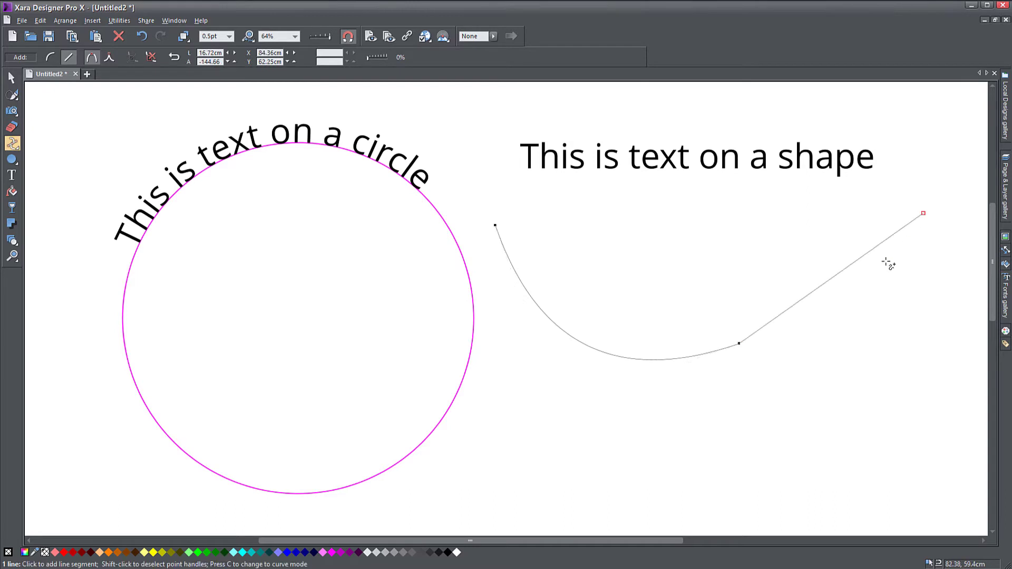
left_click_drag(847, 275, 791, 246)
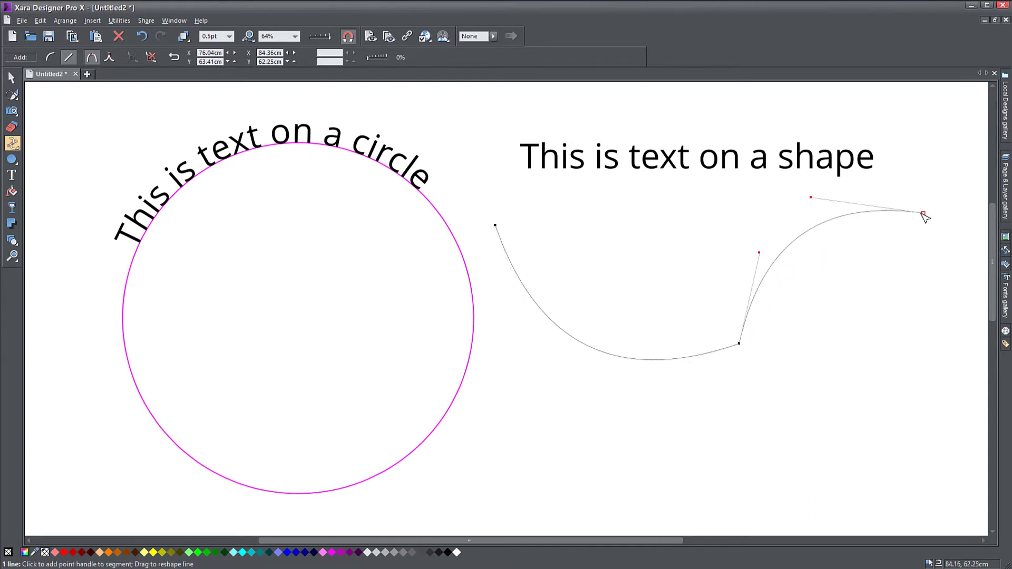
left_click_drag(923, 213, 959, 345)
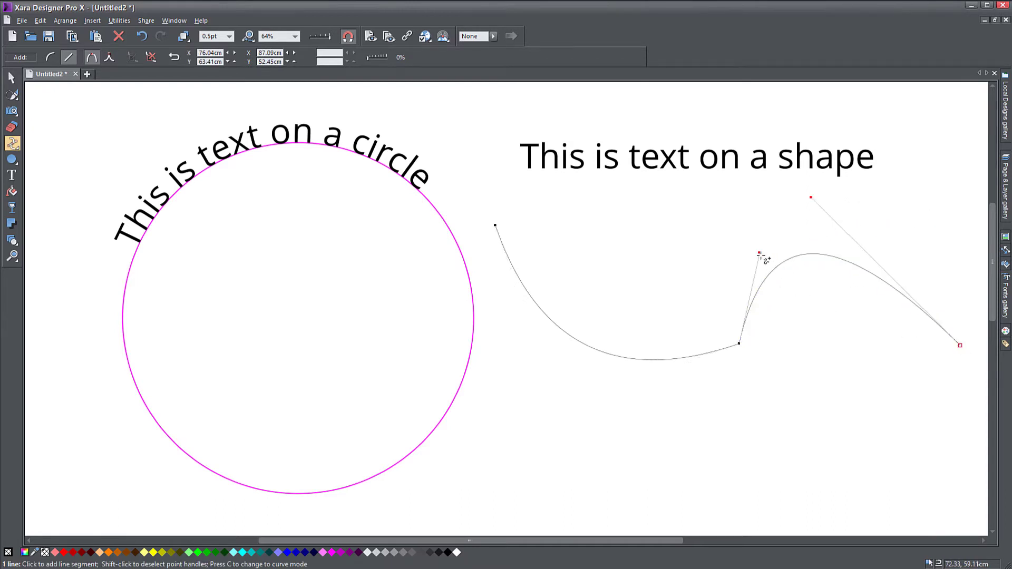
left_click_drag(760, 254, 843, 267)
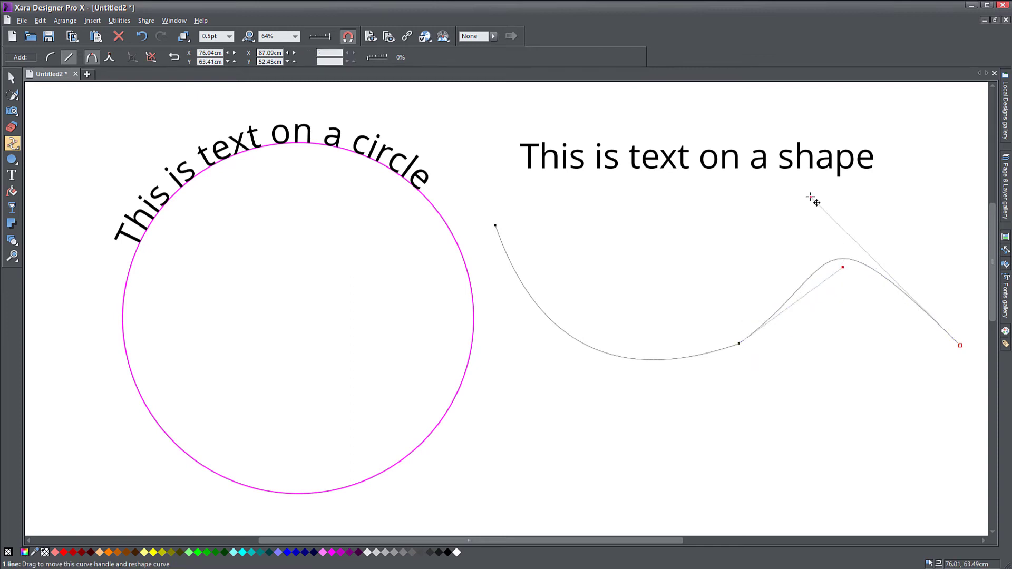
left_click_drag(812, 197, 906, 194)
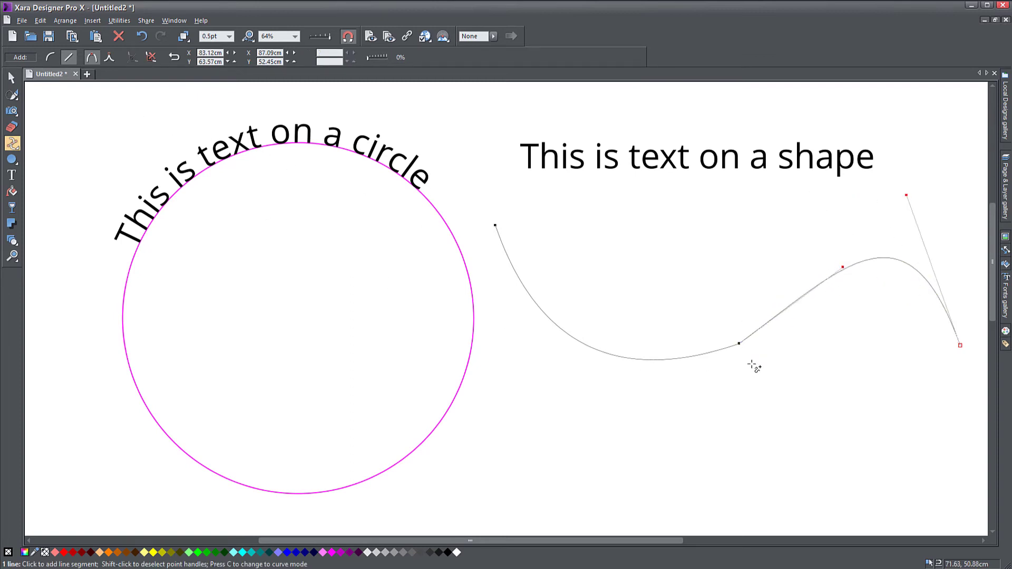
left_click(740, 344)
left_click_drag(623, 384, 587, 445)
left_click(13, 78)
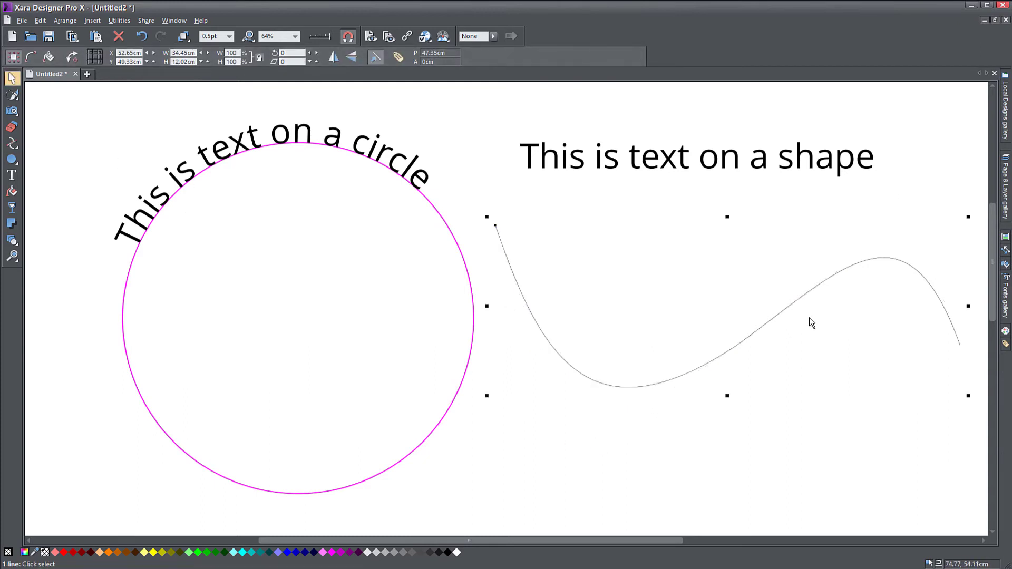
Fit 'This is text on a shape' to the selected wavy curve and shift it up-left.
left_click(685, 163, "shift")
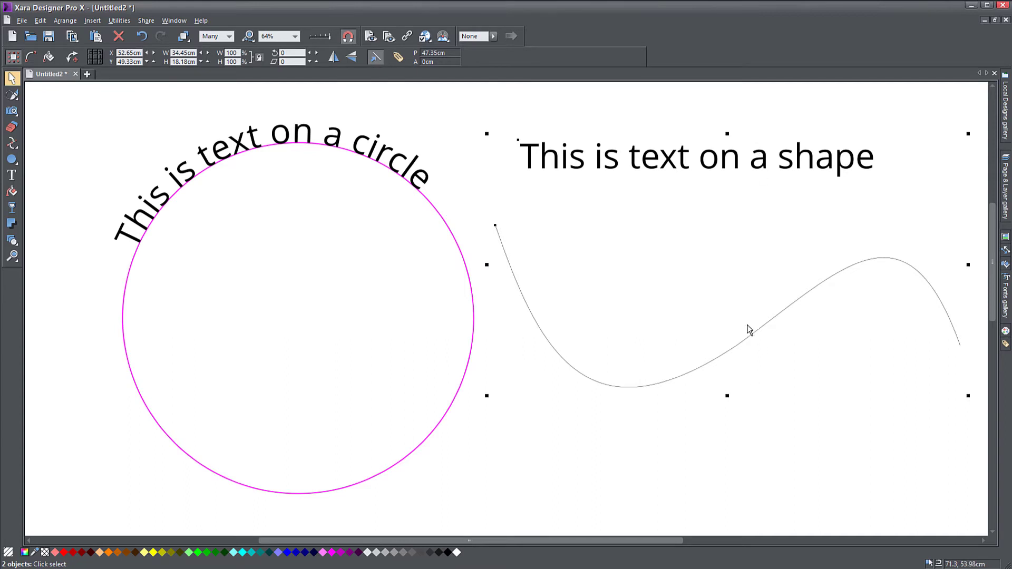
right_click(597, 165)
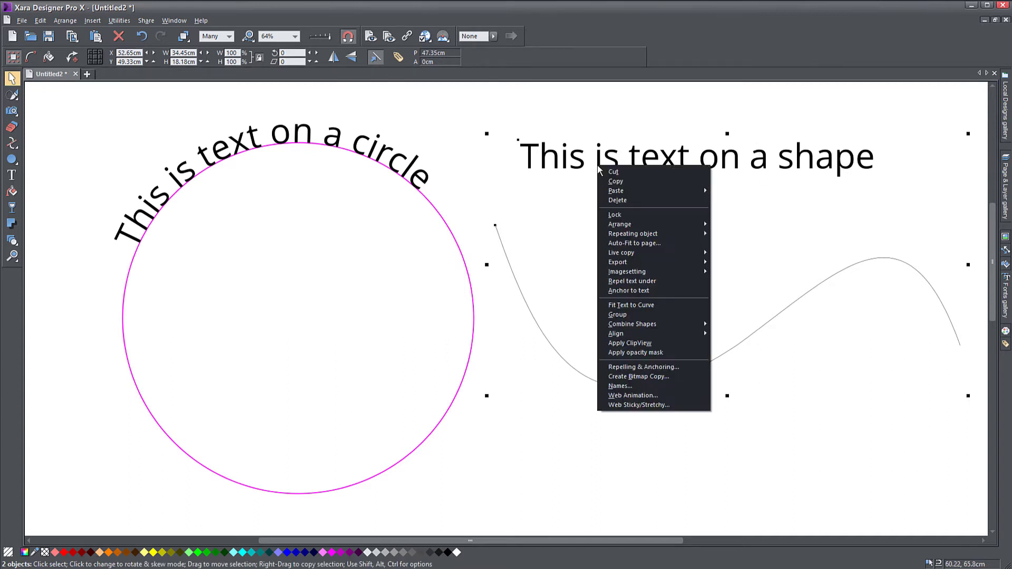
left_click(632, 305)
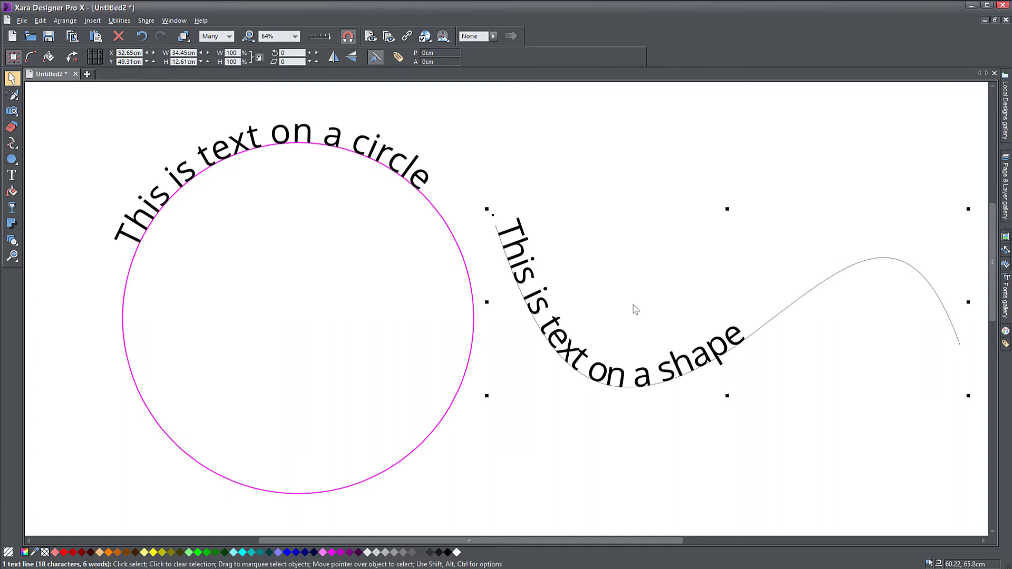
left_click_drag(614, 372, 589, 330)
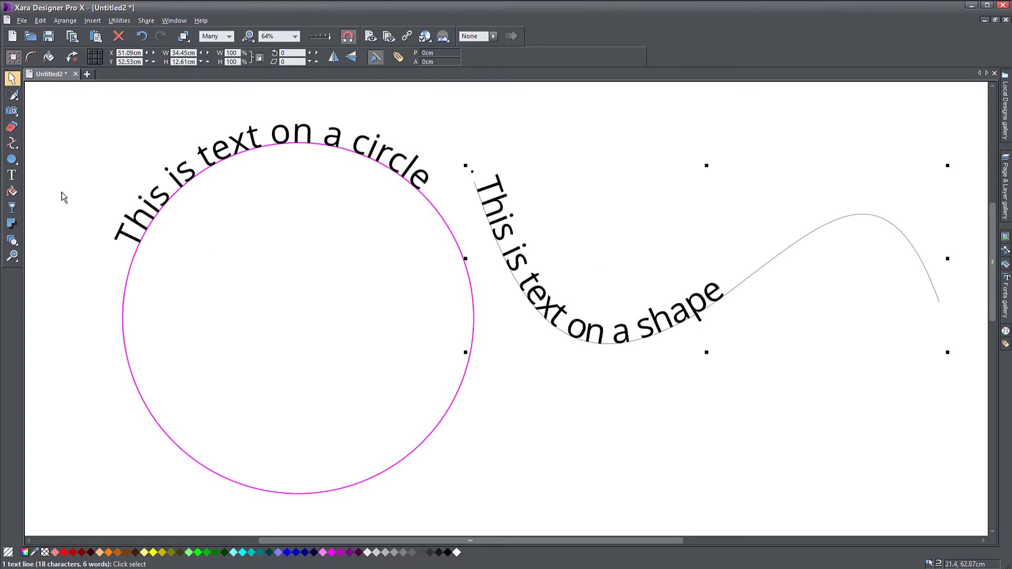
Insert 'more text' after 'is' in the circle text and delete the duplicated word.
left_click(12, 175)
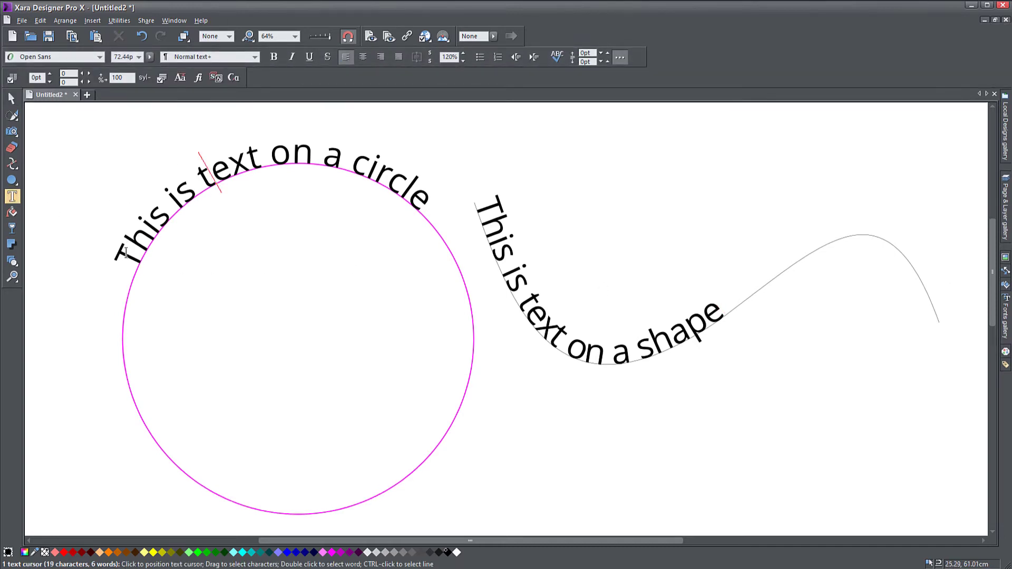
left_click_drag(122, 256, 372, 171)
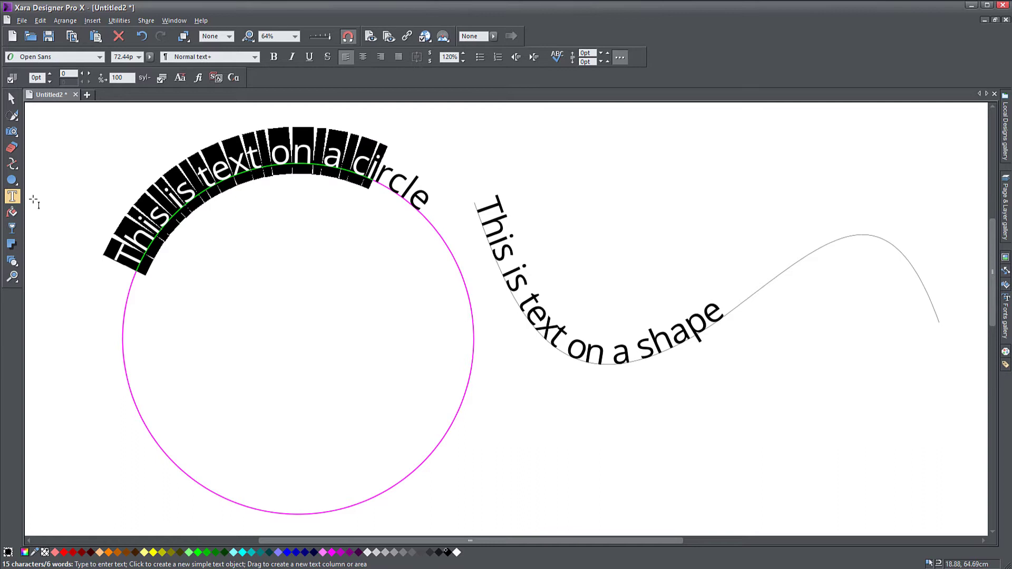
left_click(214, 179)
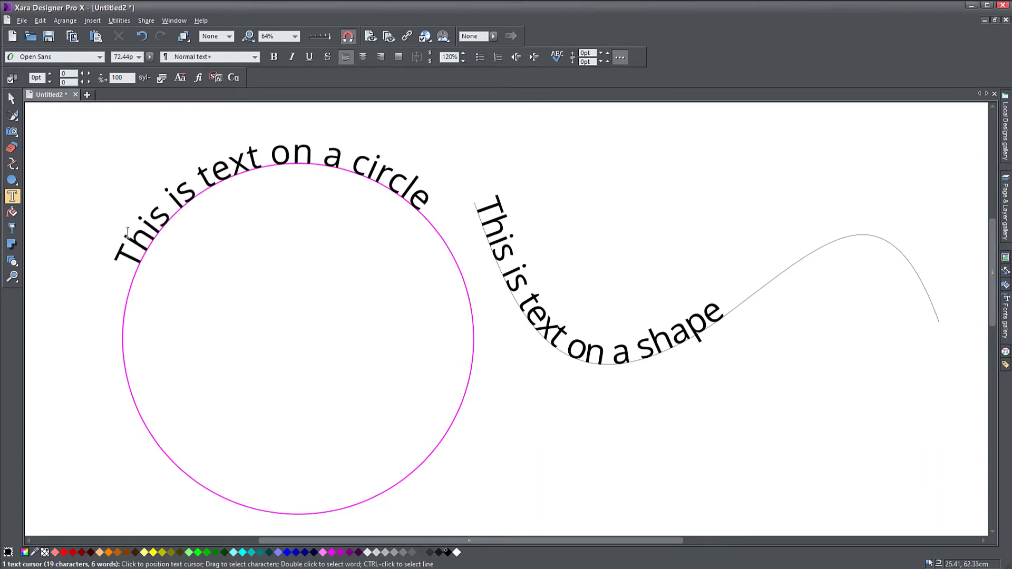
left_click_drag(390, 173, 289, 155)
left_click_drag(430, 205, 192, 179)
left_click(187, 188)
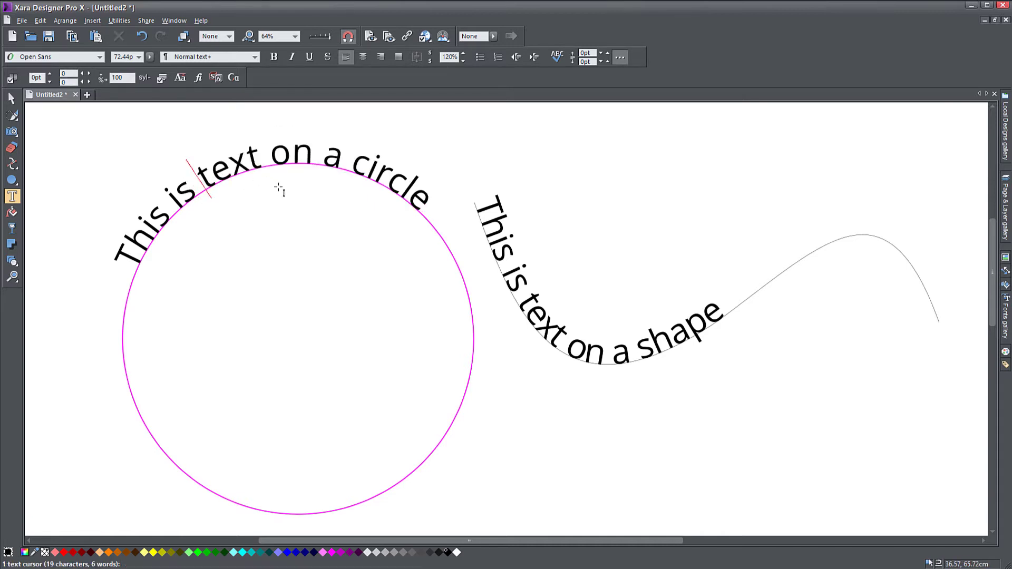
type("more text")
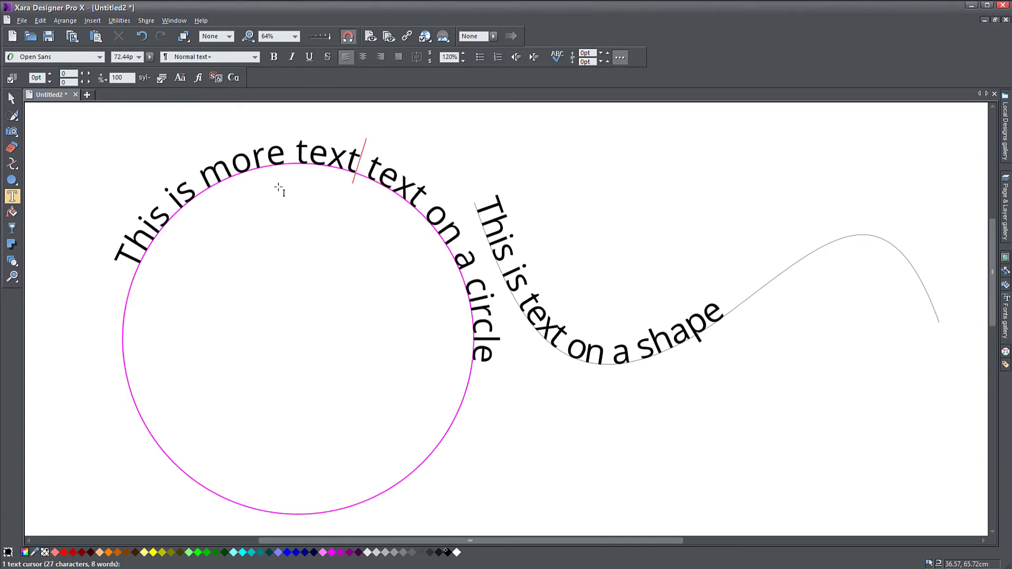
key("Delete")
key("Delete")
key("Delete")
key("Delete")
key("Delete")
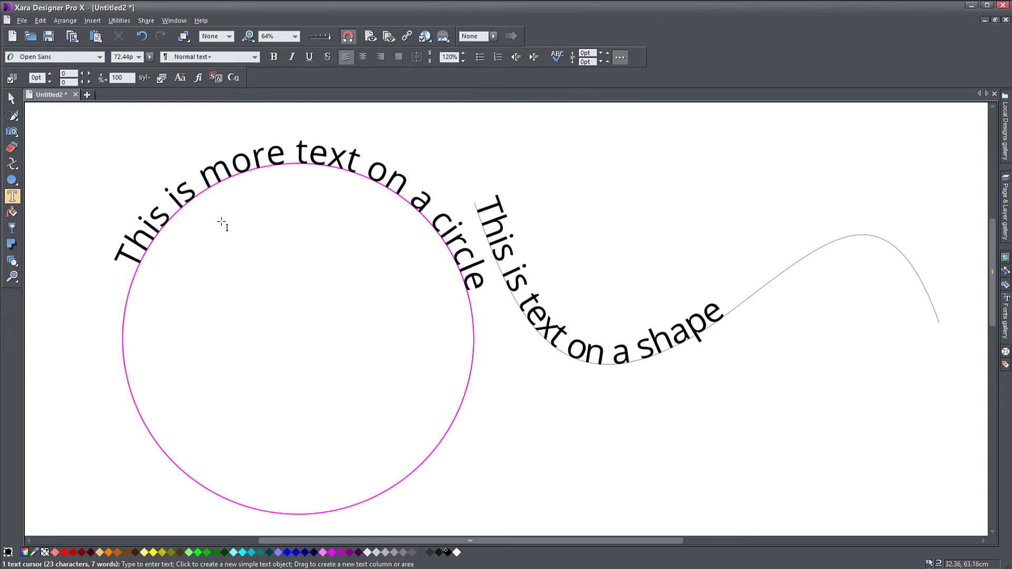
key("Escape")
Try several installed fonts on the circle text, settling on AGaramondPro BoldItalic.
left_click(1005, 298)
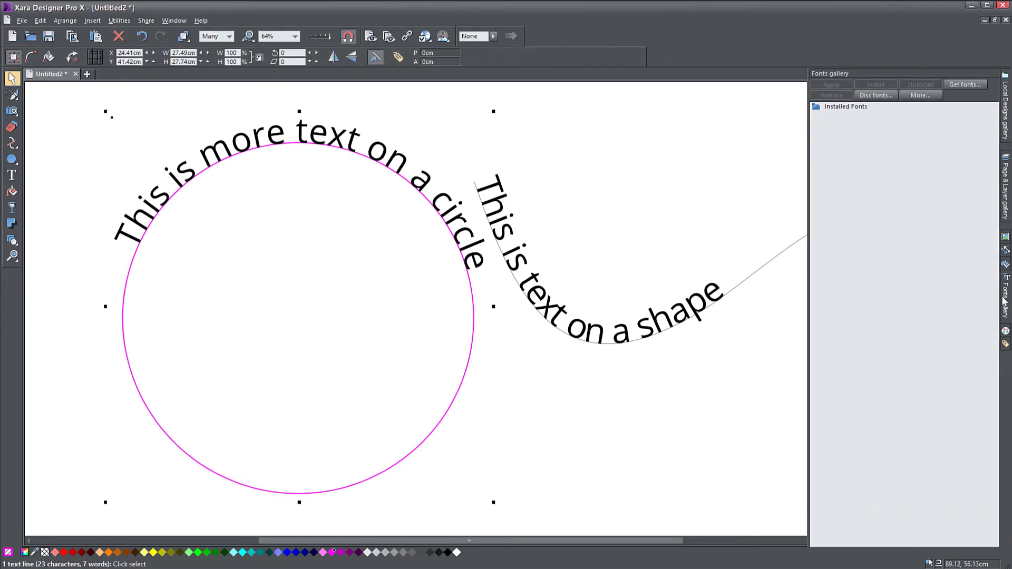
left_click(790, 107)
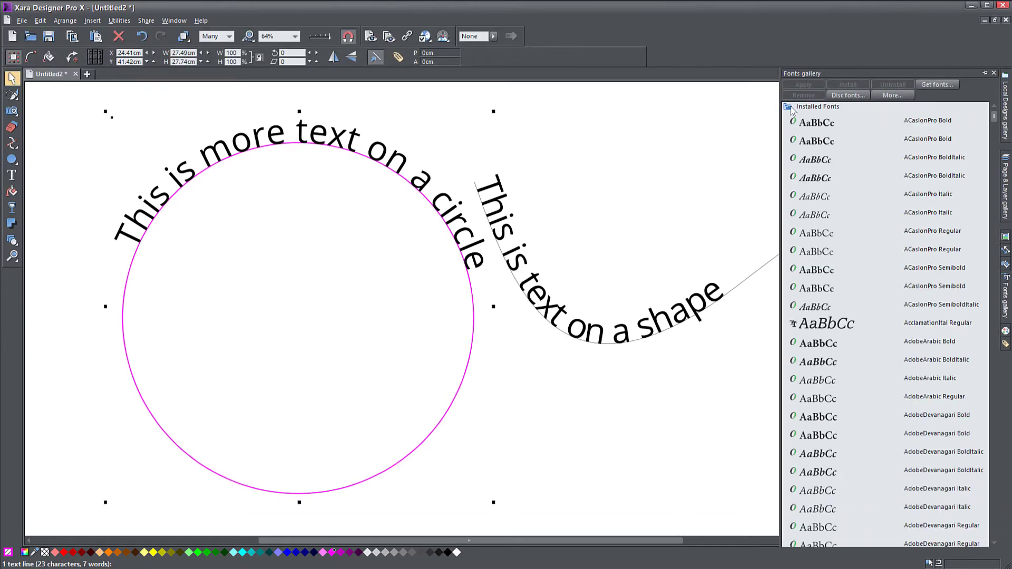
double_click(820, 325)
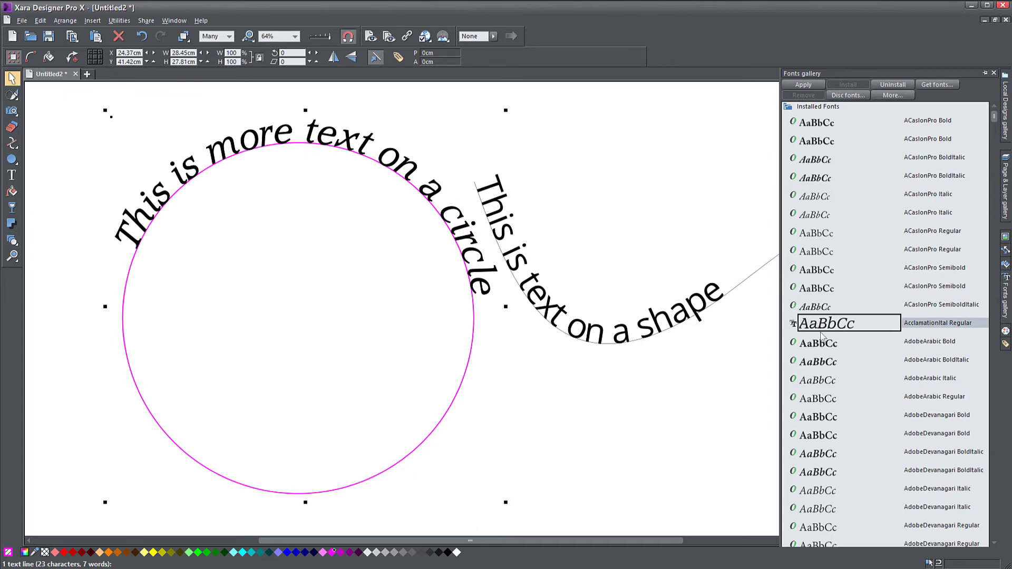
scroll(822, 369, "down", 3)
left_click(819, 466)
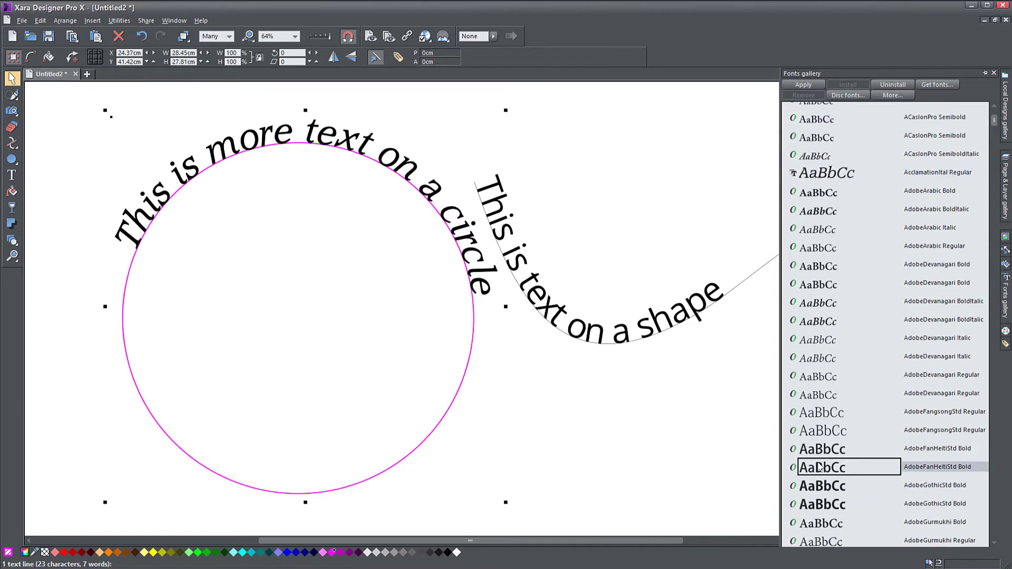
scroll(819, 467, "down", 8)
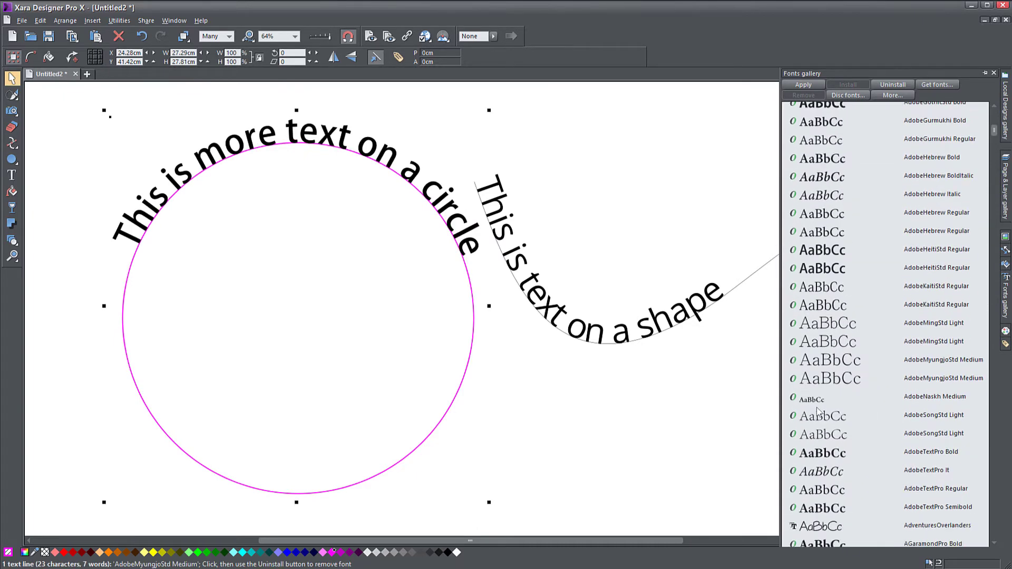
left_click(817, 403)
left_click(813, 489)
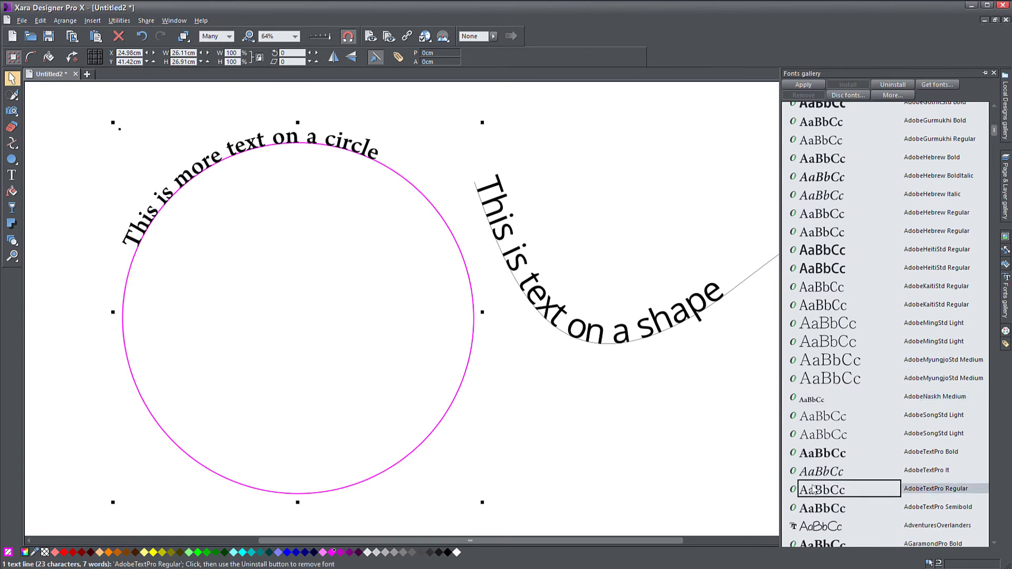
left_click(818, 472)
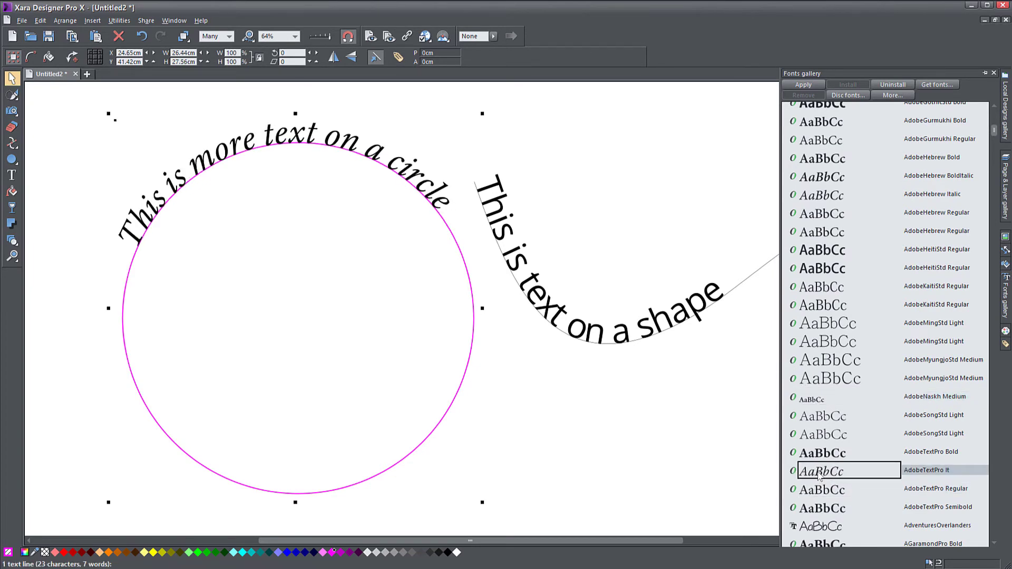
scroll(819, 474, "down", 2)
left_click(821, 426)
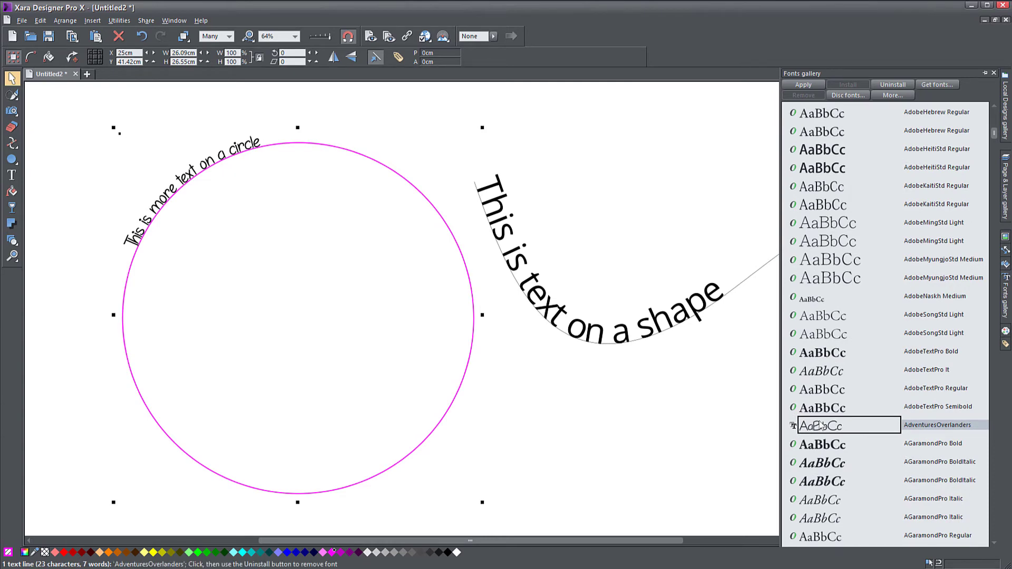
left_click(821, 463)
Move the wavy-curve text right and place the text cursor inside it.
left_click_drag(625, 380, 353, 371)
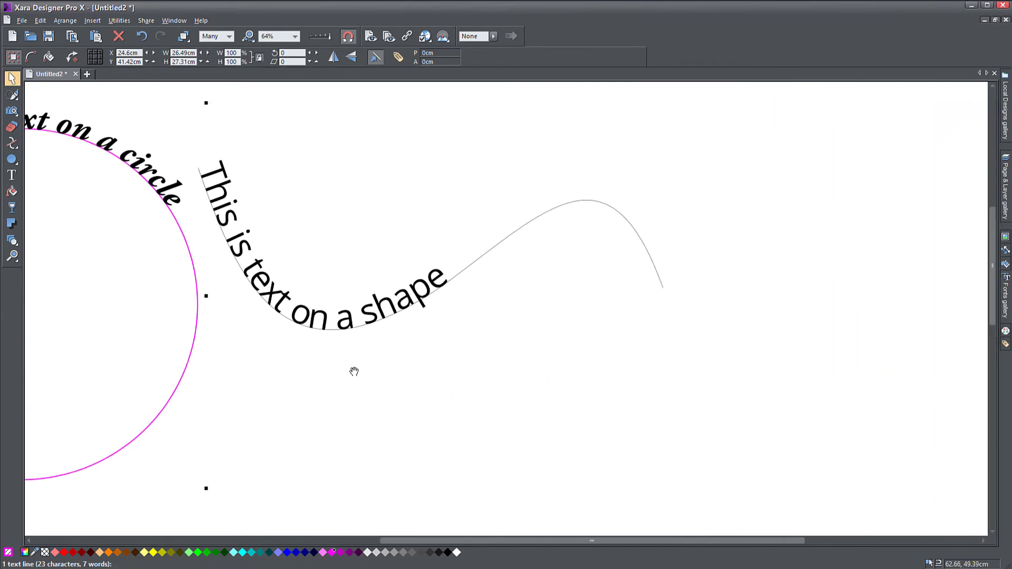
left_click_drag(249, 274, 411, 280)
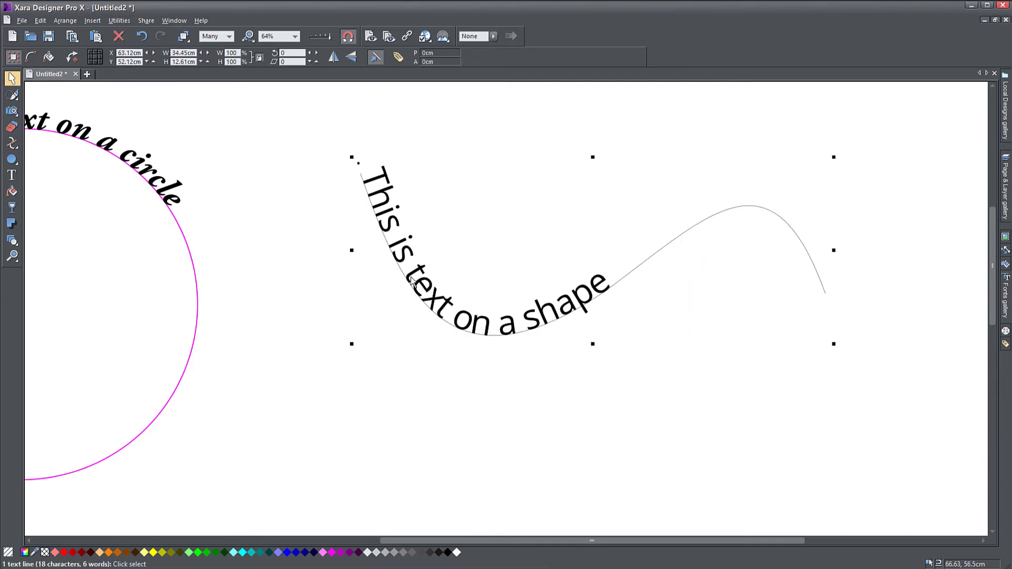
left_click(12, 175)
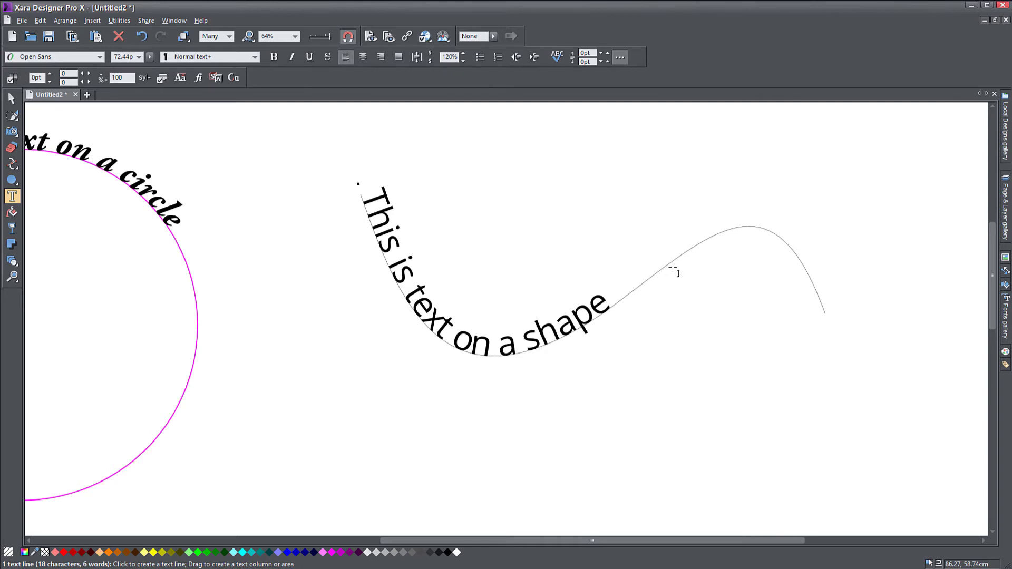
scroll(610, 288, "right", 3)
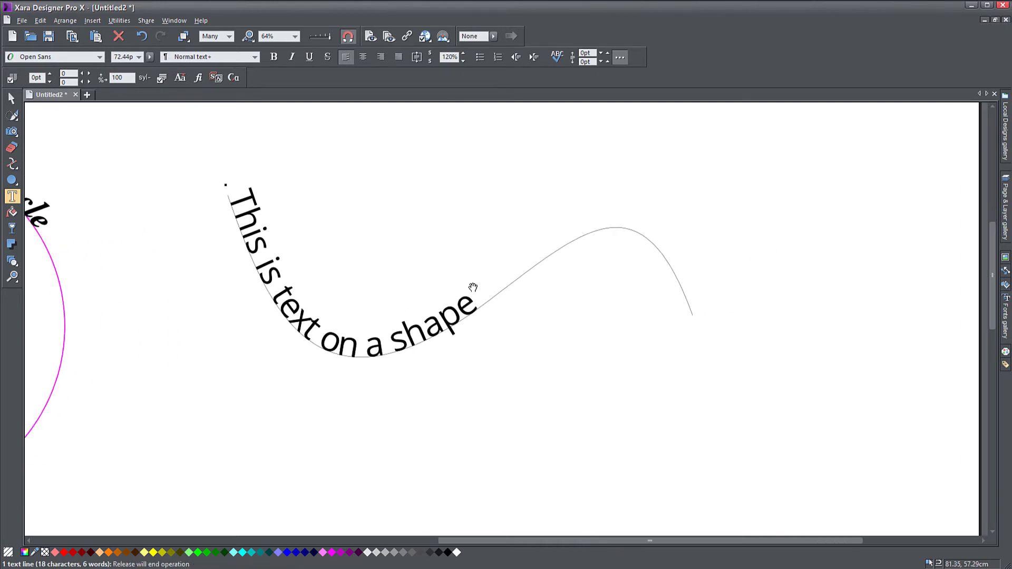
left_click(413, 368)
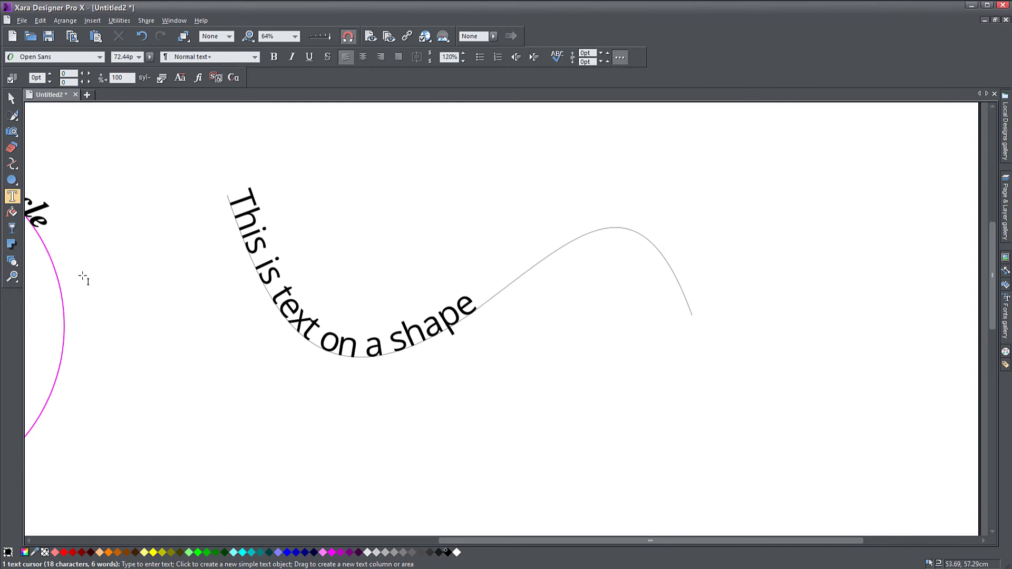
Try right and left alignment on the curve text, ending with centre alignment.
left_click(363, 57)
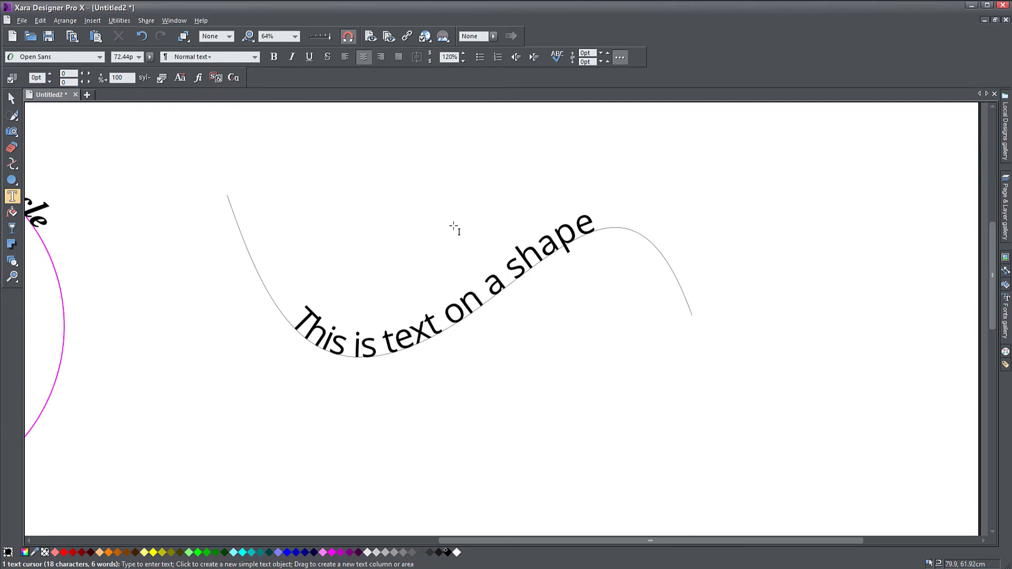
left_click(385, 58)
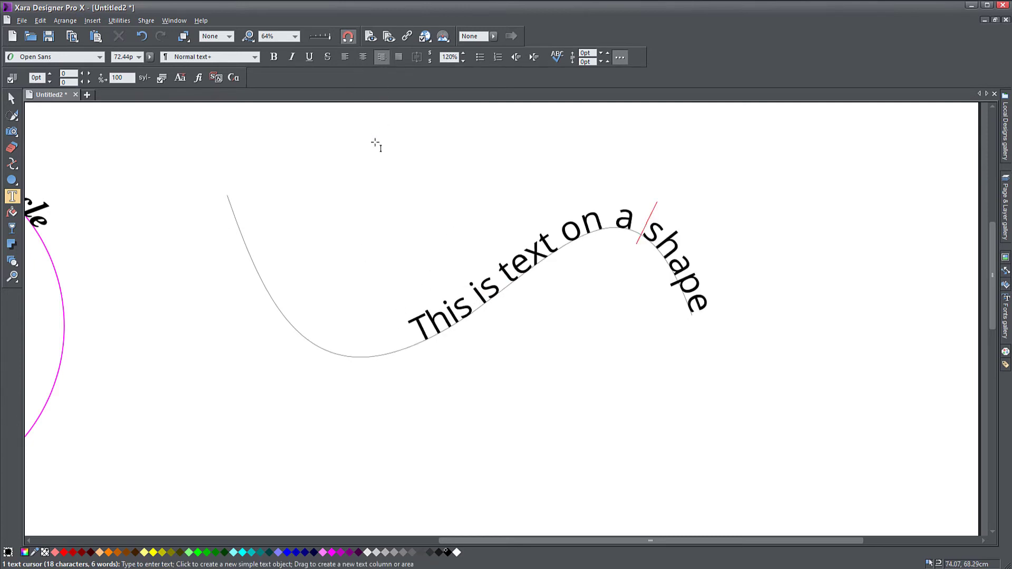
left_click(345, 56)
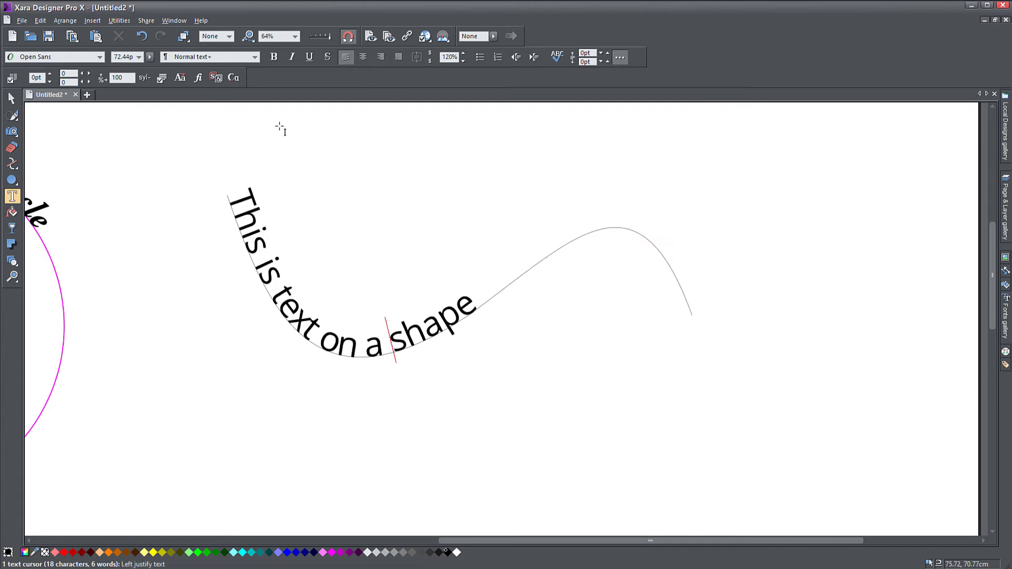
left_click(363, 57)
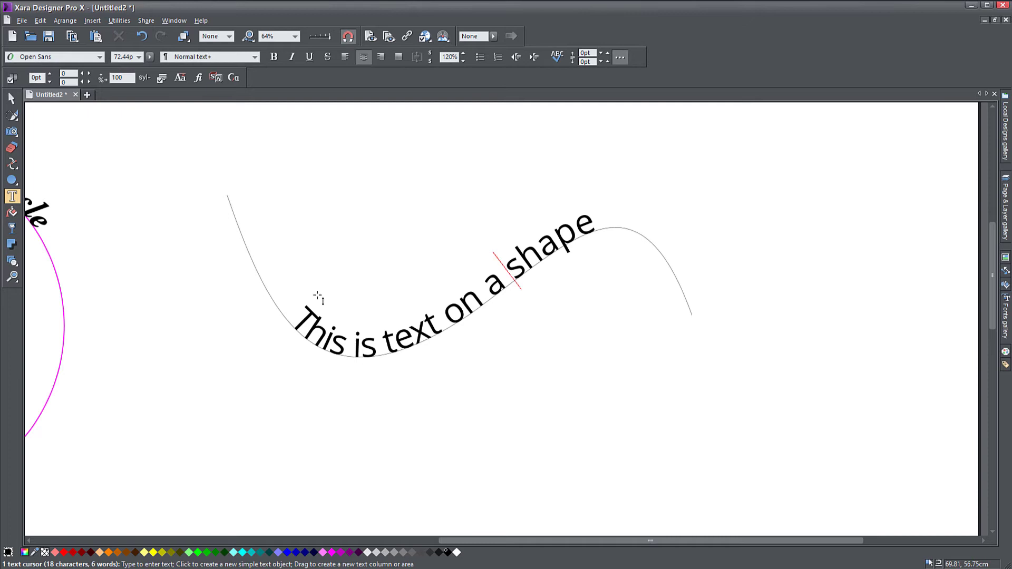
left_click(297, 318)
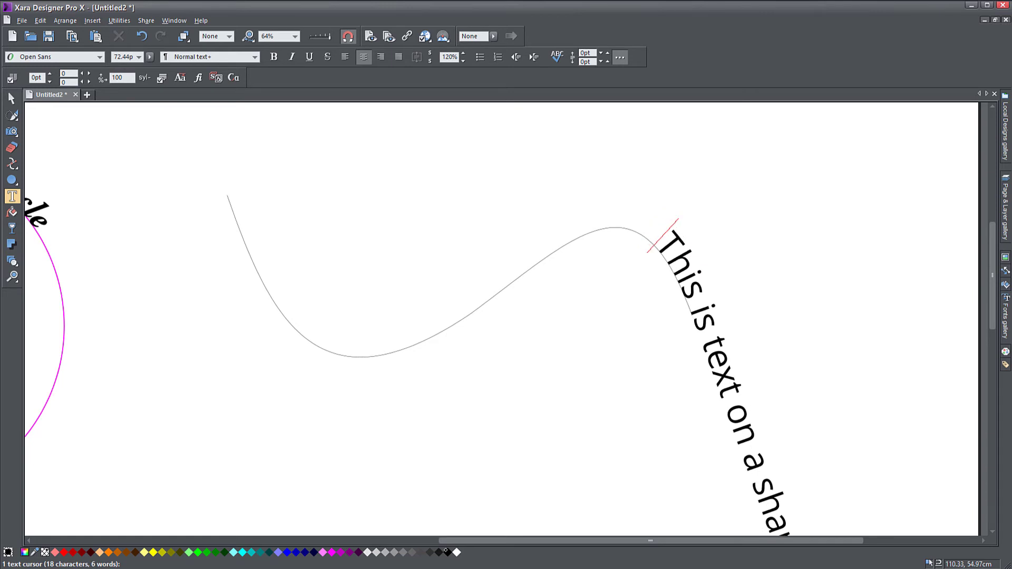
key("BackSpace")
key("BackSpace")
key("BackSpace")
key("BackSpace")
key("BackSpace")
key("BackSpace")
key("BackSpace")
key("BackSpace")
key("BackSpace")
key("BackSpace")
key("BackSpace")
key("BackSpace")
key("BackSpace")
key("BackSpace")
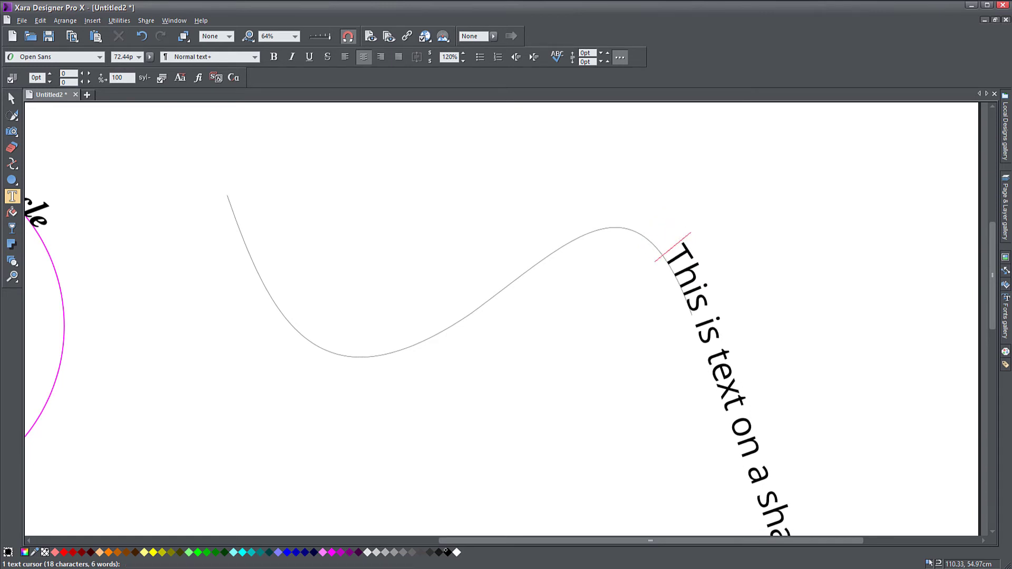
key("BackSpace")
key("BackSpace")
key("BackSpace")
key("BackSpace")
key("BackSpace")
key("BackSpace")
key("BackSpace")
key("BackSpace")
key("BackSpace")
key("BackSpace")
key("BackSpace")
key("BackSpace")
key("BackSpace")
key("BackSpace")
key("BackSpace")
key("BackSpace")
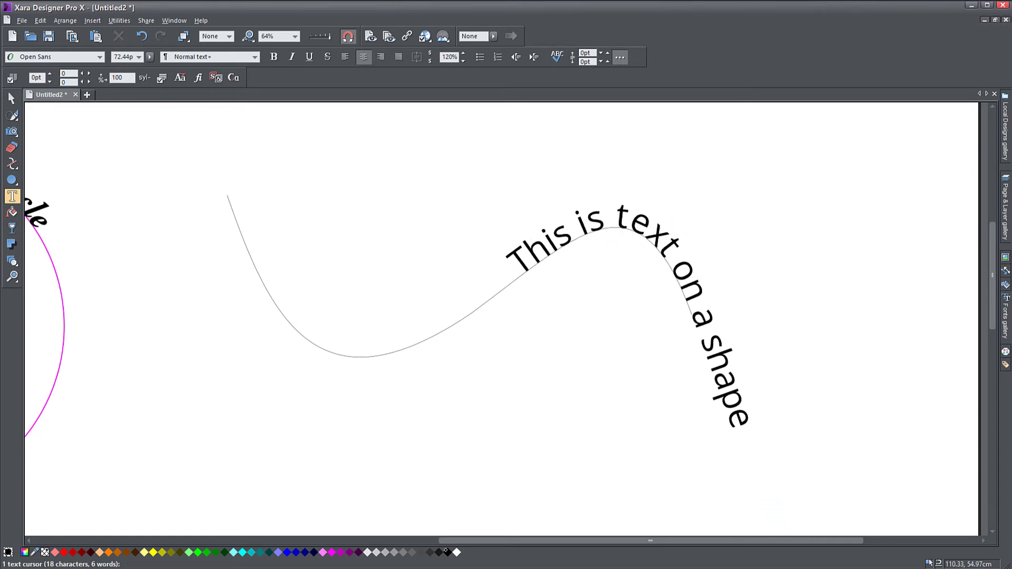
key("BackSpace")
key("BackSpace")
key("BackSpace")
key("BackSpace")
key("BackSpace")
key("BackSpace")
key("BackSpace")
key("BackSpace")
key("BackSpace")
key("BackSpace")
key("BackSpace")
key("BackSpace")
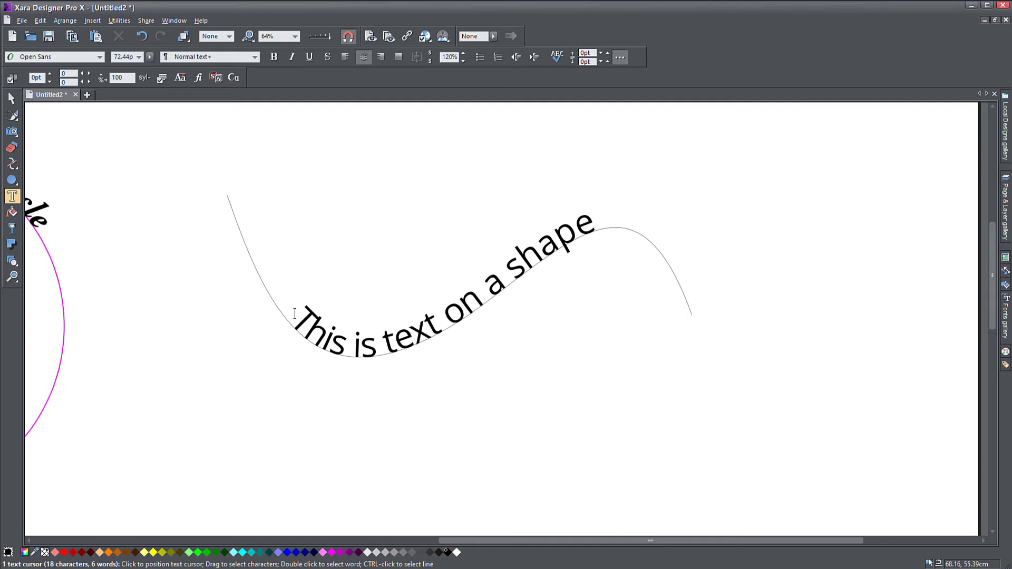
Select the whole phrase 'This is text on a shape' along the curve.
left_click_drag(315, 320, 614, 228)
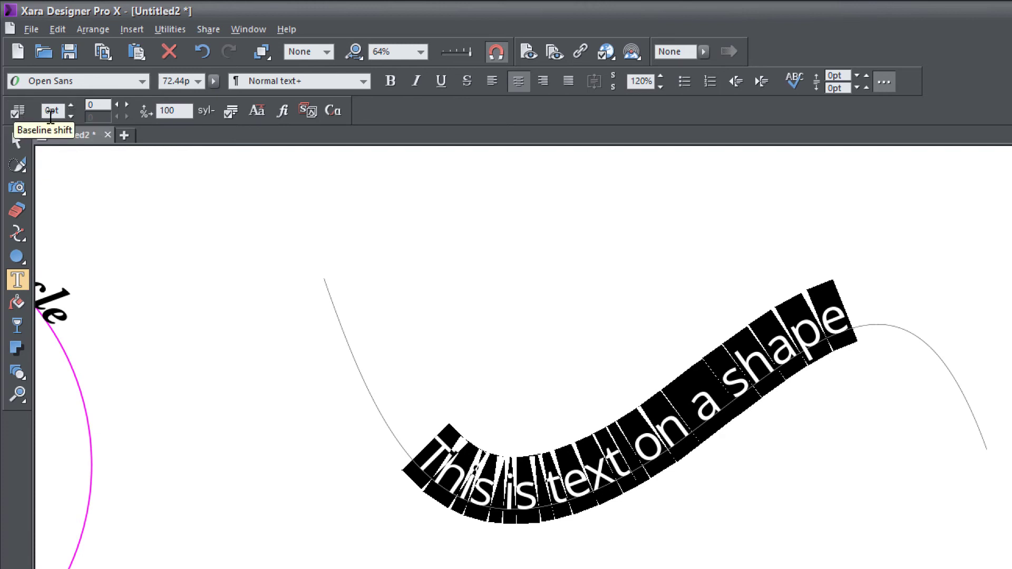
left_click(424, 450)
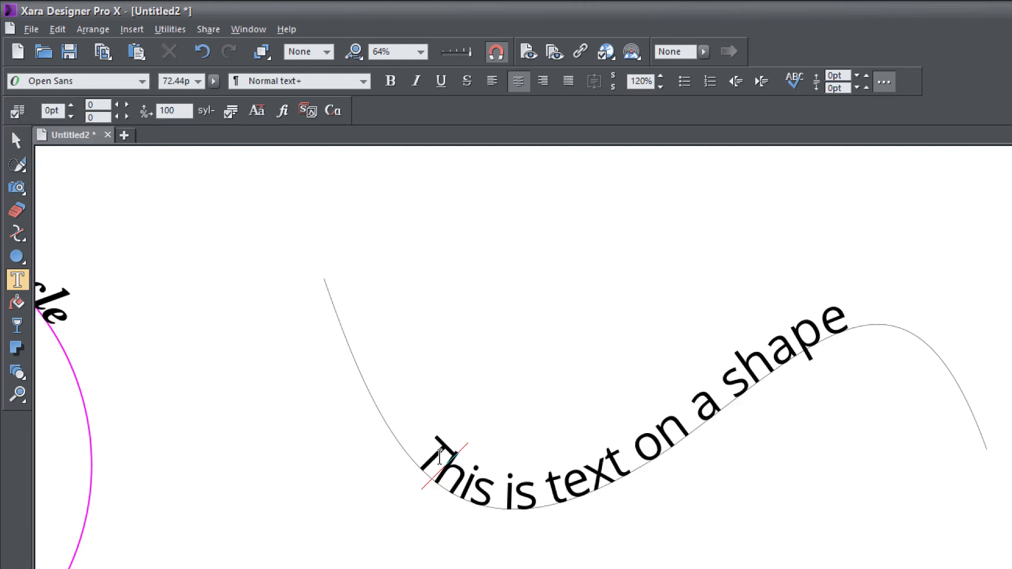
left_click_drag(424, 449, 727, 385)
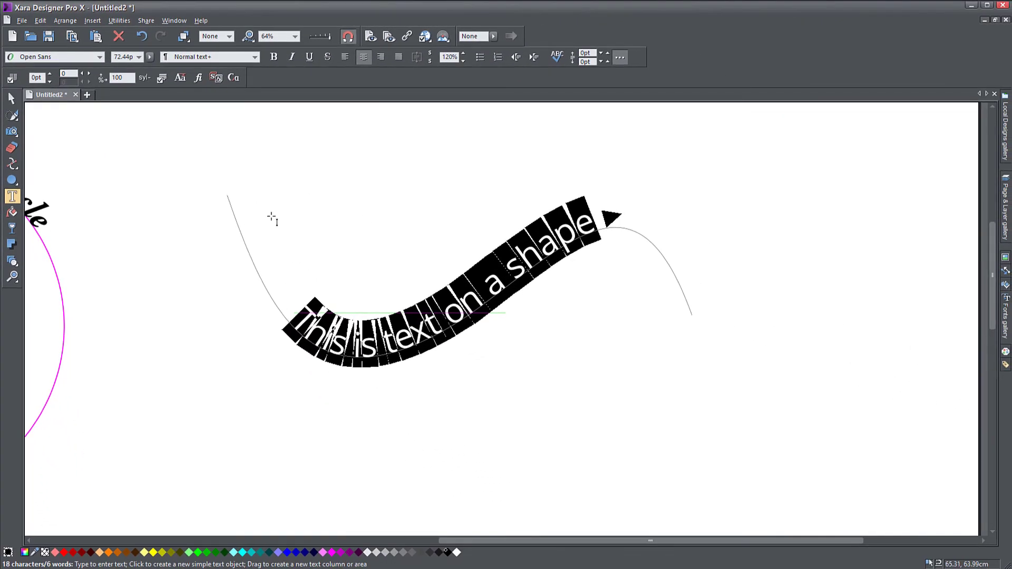
scroll(399, 371, "up", 2)
scroll(400, 390, "up", 1)
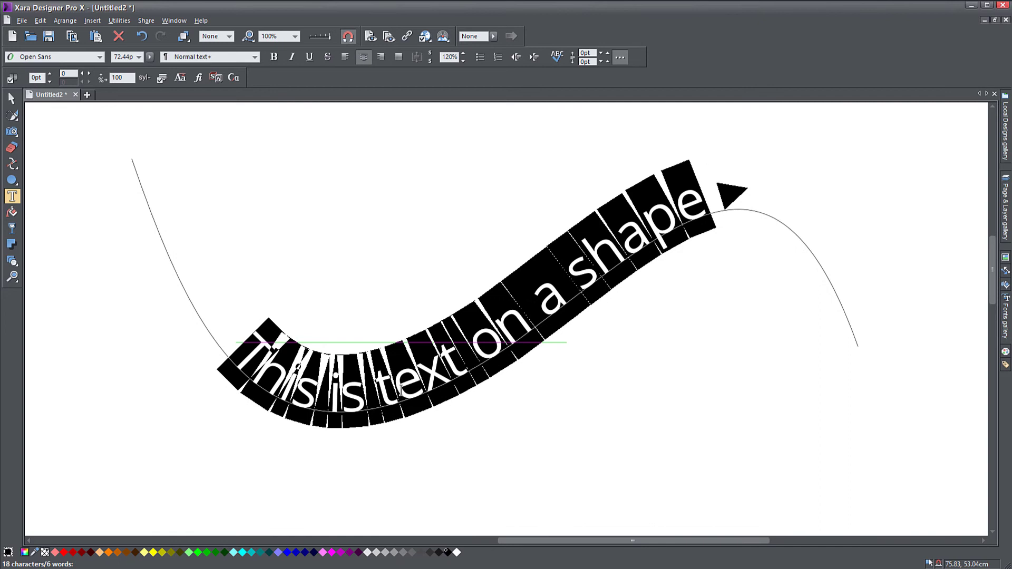
Raise the selected text off the curve with a baseline shift of 15.
left_click(49, 75)
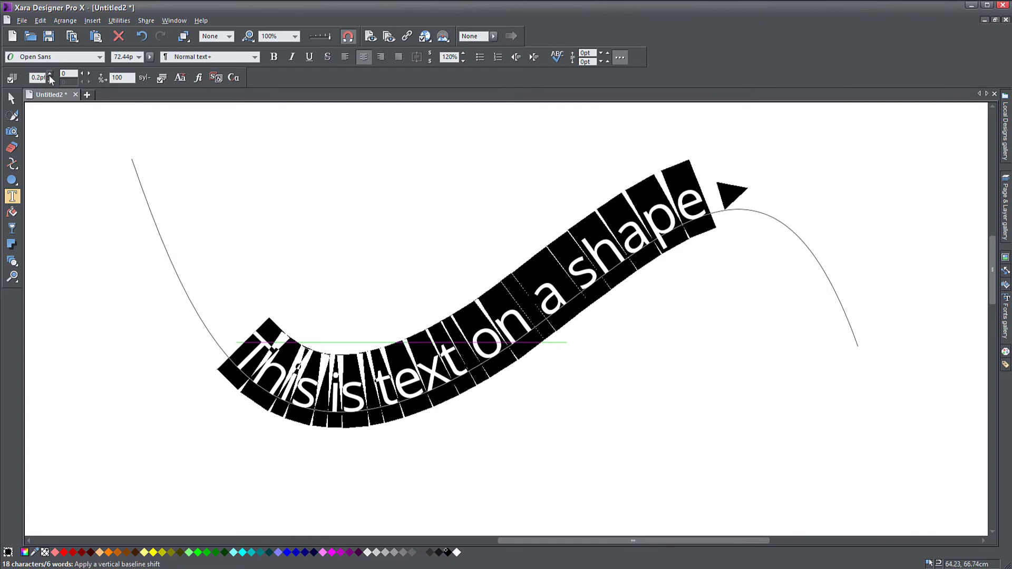
left_click(49, 75)
left_click(49, 75)
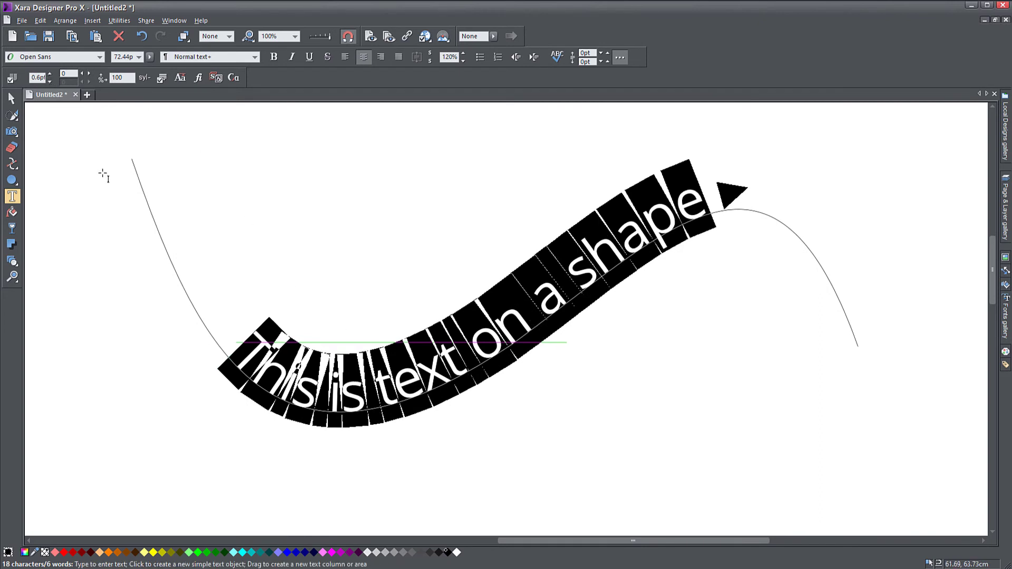
left_click(49, 75)
left_click(49, 74)
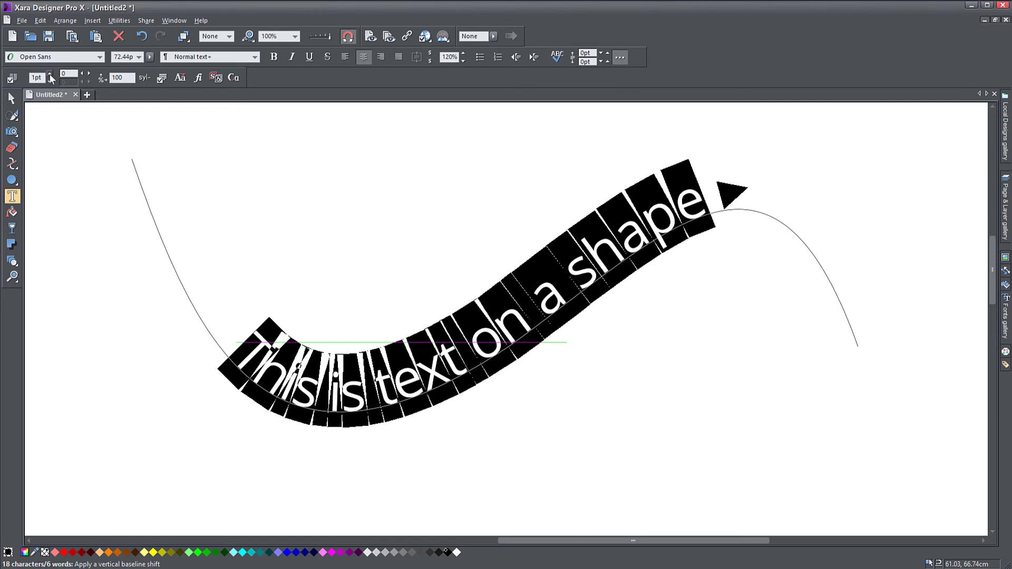
left_click(49, 75)
left_click(50, 75)
left_click(50, 74)
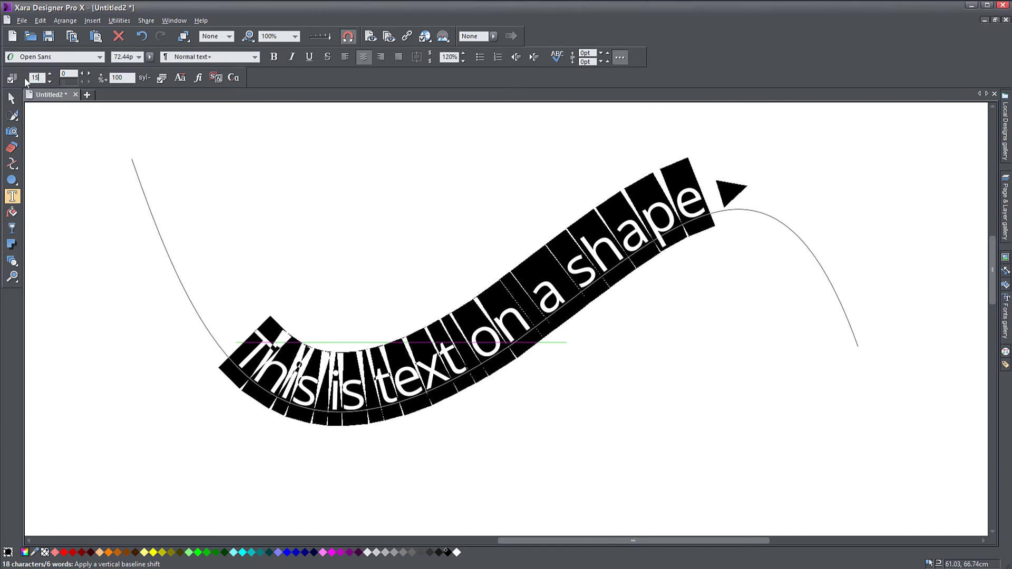
key("Return")
left_click(303, 374)
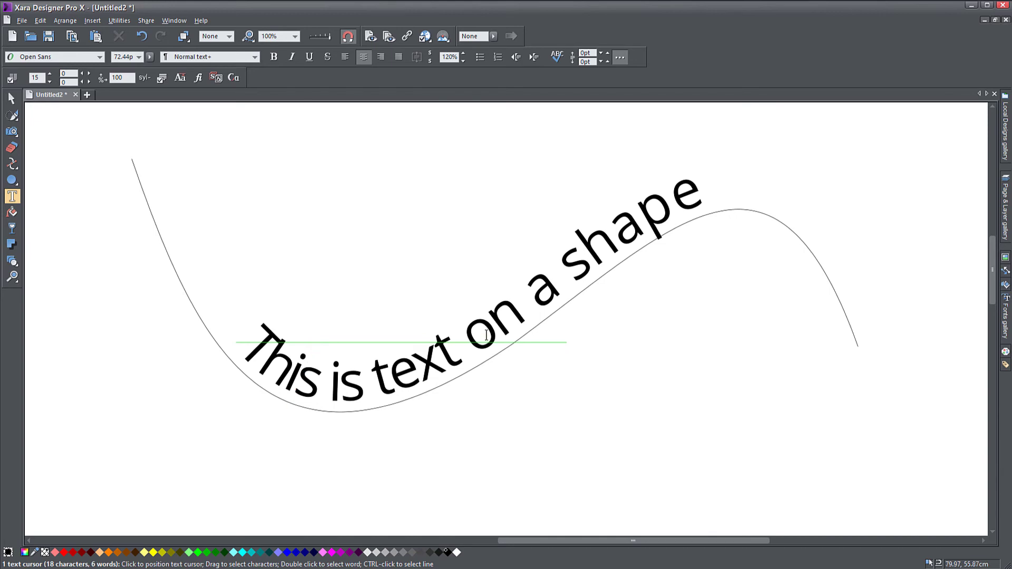
Give all of the circle text a baseline shift of 25 so it lifts off the circle.
scroll(474, 327, "left", 10)
scroll(604, 338, "left", 8)
scroll(603, 337, "up", 3)
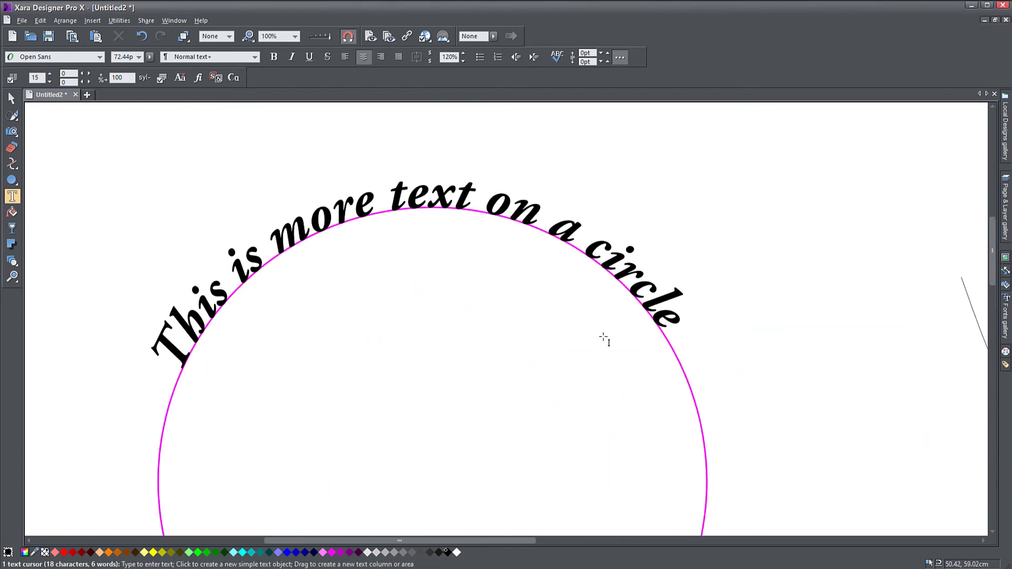
left_click(430, 215)
key("ctrl+a")
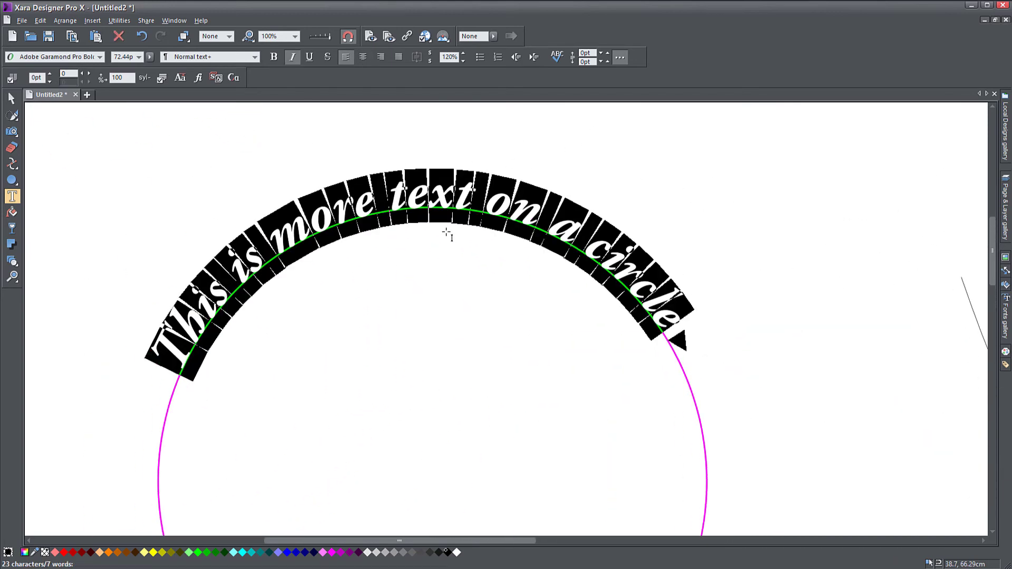
left_click(37, 78)
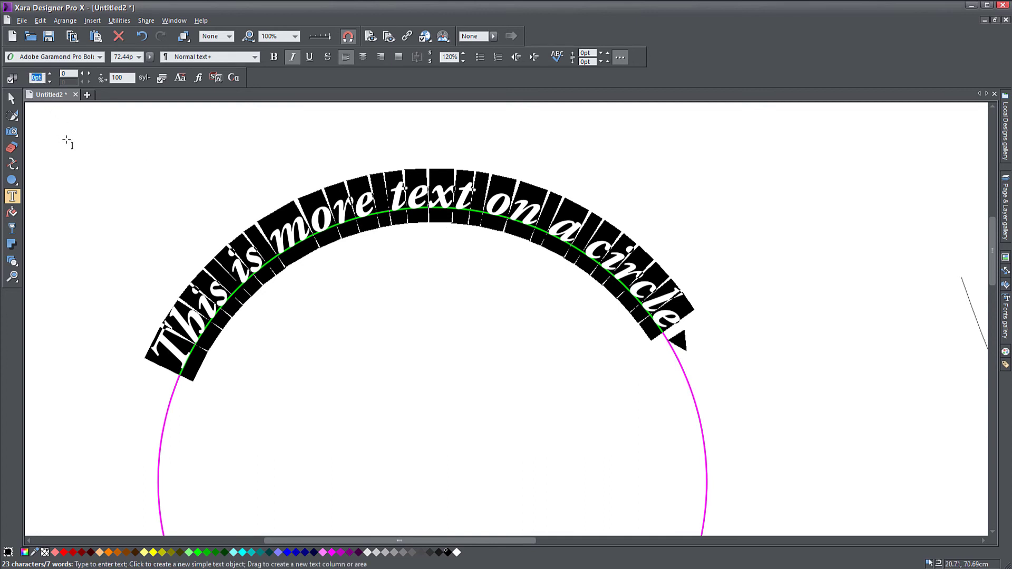
type("25")
key("Return")
Deselect the circle text, then nudge the whole text object slightly up and right.
left_click(299, 204)
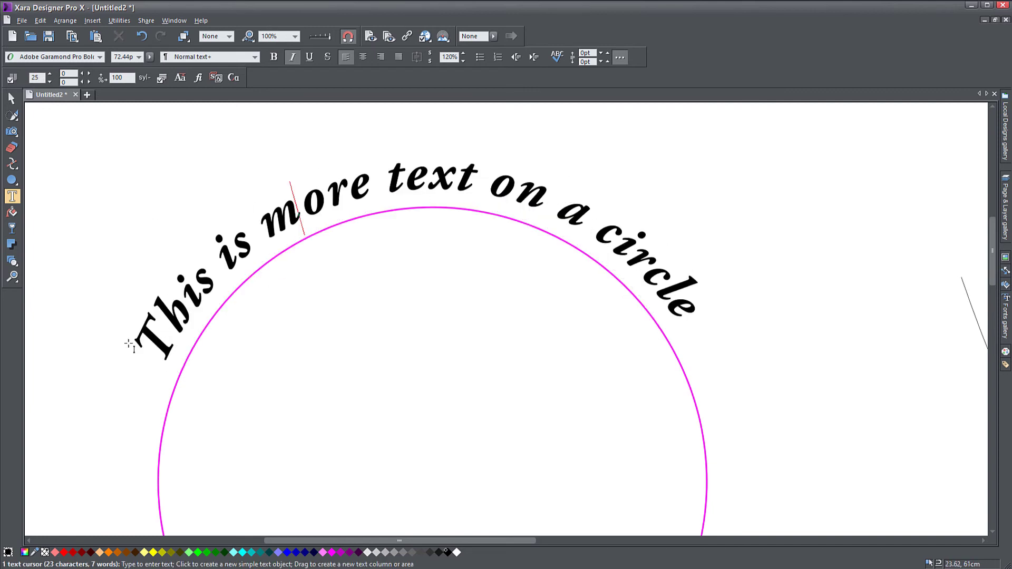
left_click(12, 98)
left_click_drag(334, 205, 374, 190)
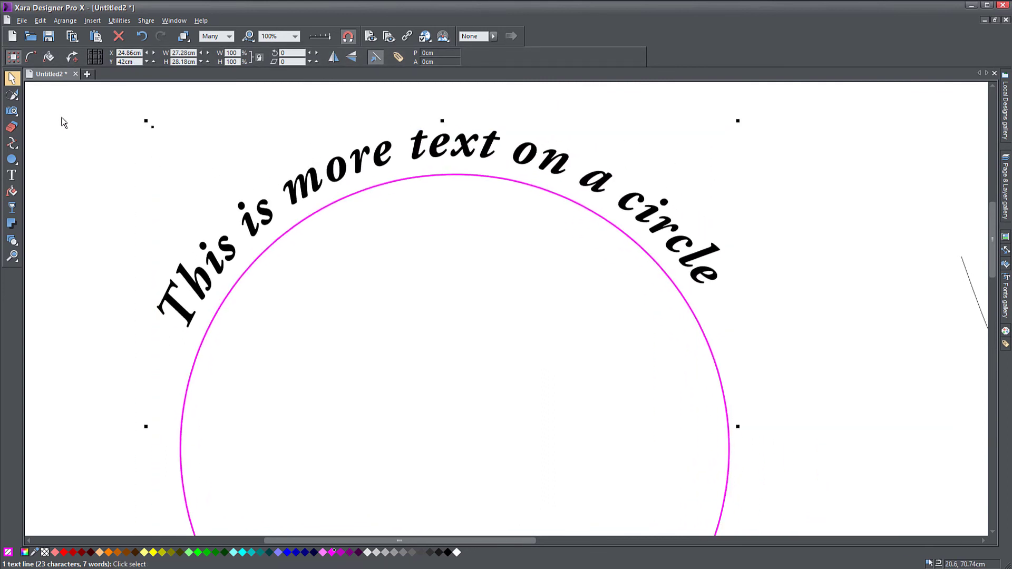
Make all of the circle text bold and upright instead of italic, accepting the bold warning.
left_click(12, 175)
left_click(332, 187)
key("ctrl+a")
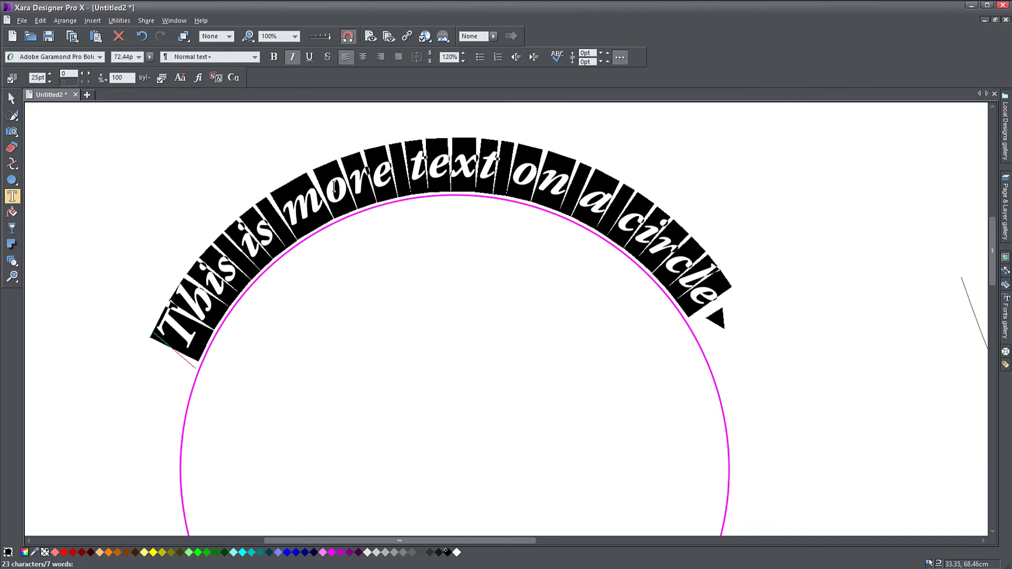
left_click(277, 58)
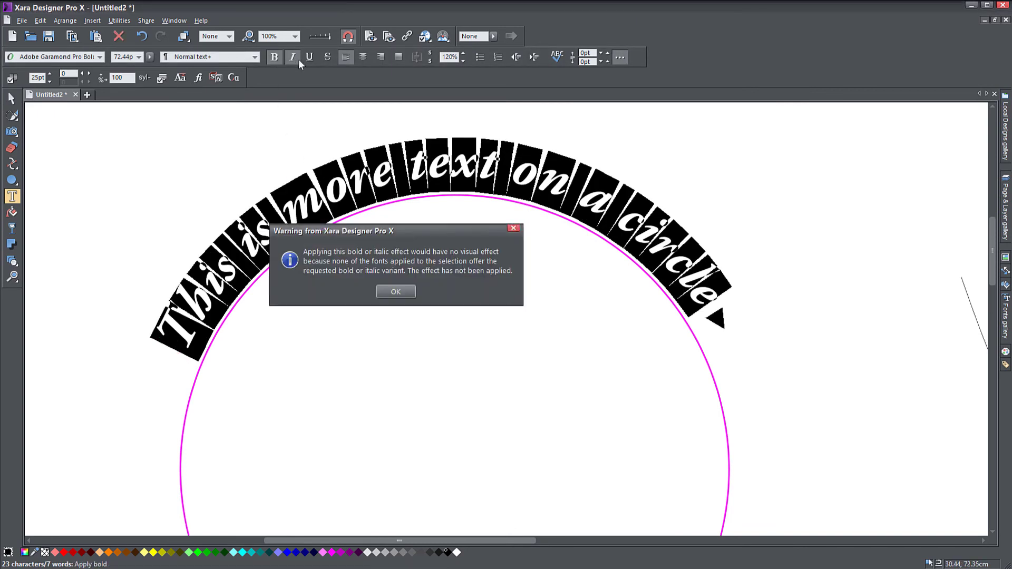
left_click(395, 291)
left_click(293, 57)
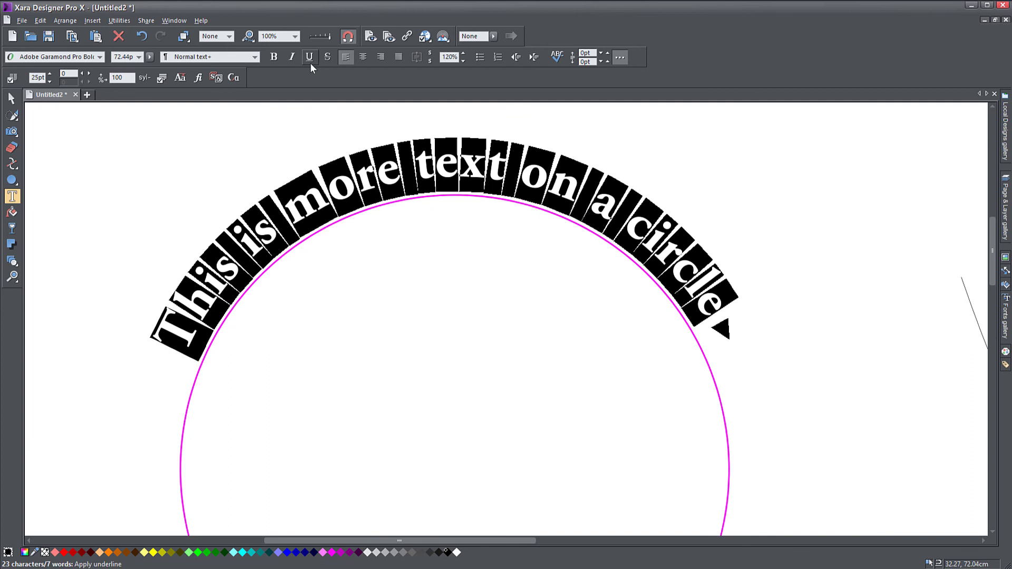
Ensure the circle text ends with no underline, then deselect it.
left_click(310, 58)
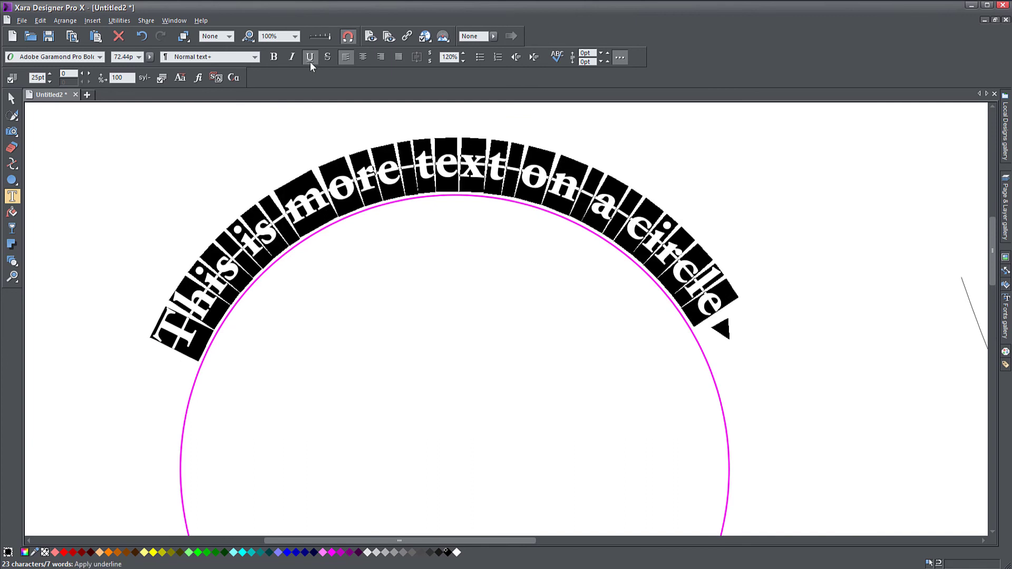
left_click(310, 58)
left_click(309, 61)
left_click(380, 171)
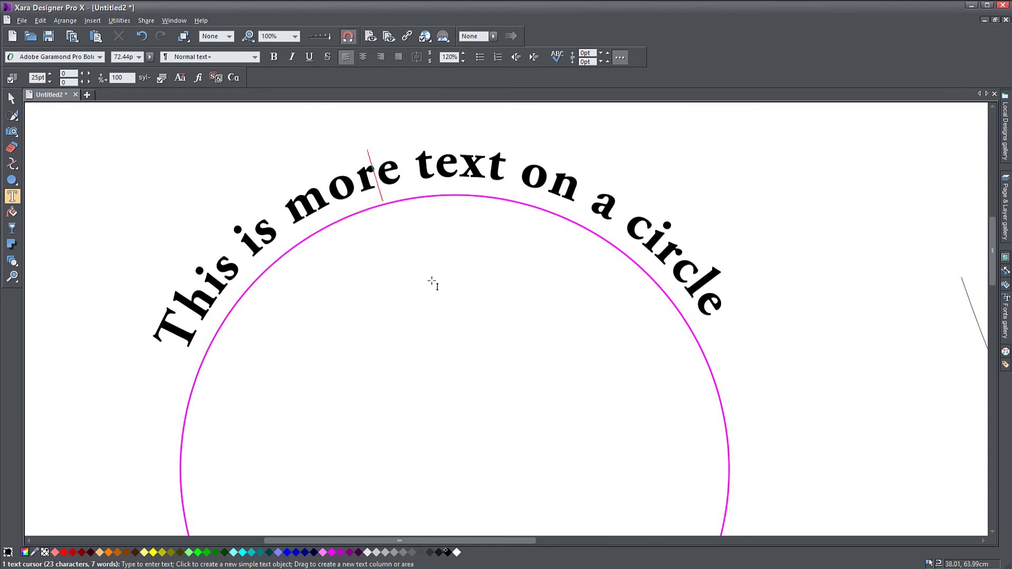
Zoom out and pan so both texts show together, then switch to the Selector tool.
scroll(438, 280, "down", 3)
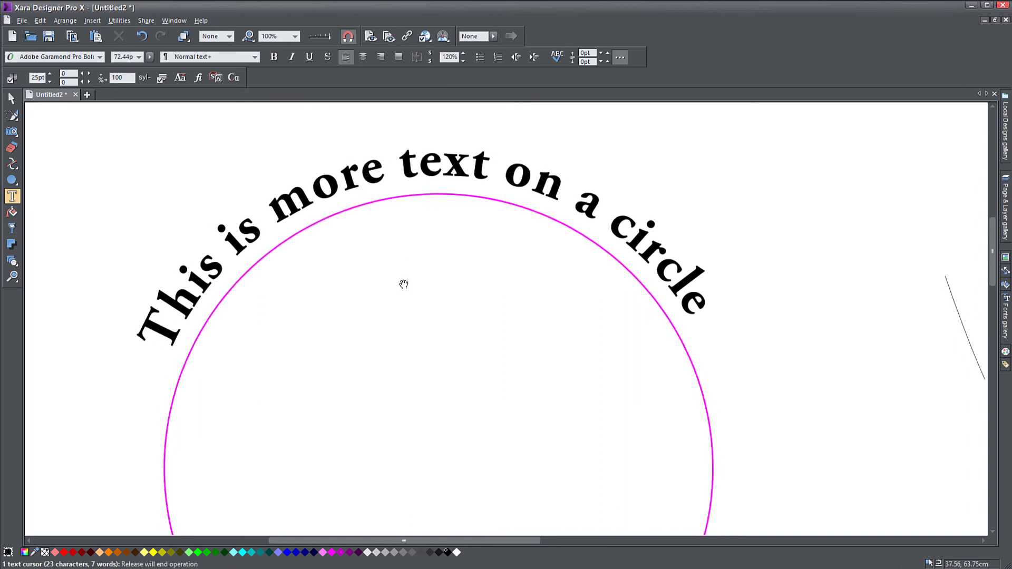
scroll(415, 274, "right", 3)
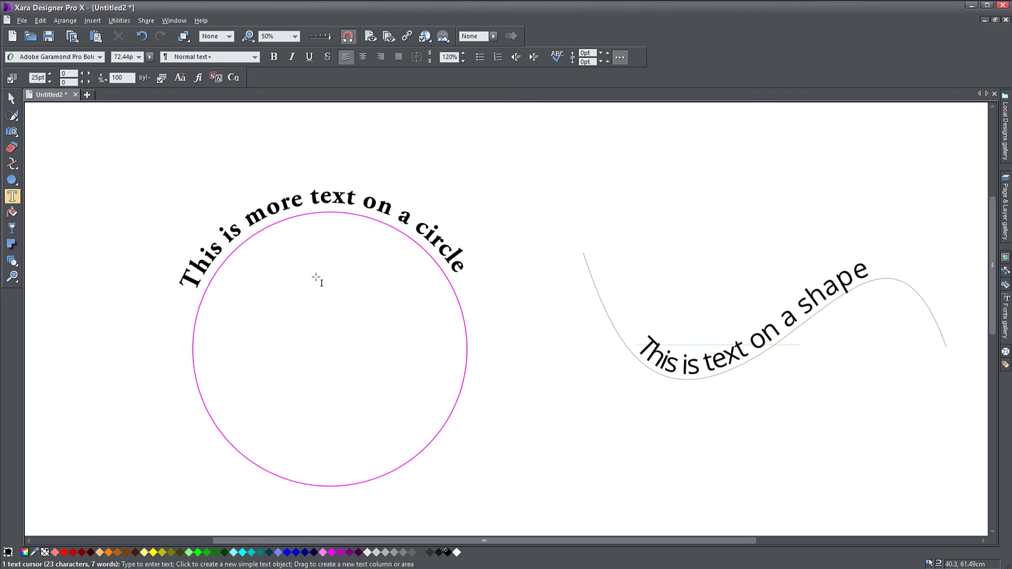
mouse_move(17, 168)
left_click(11, 98)
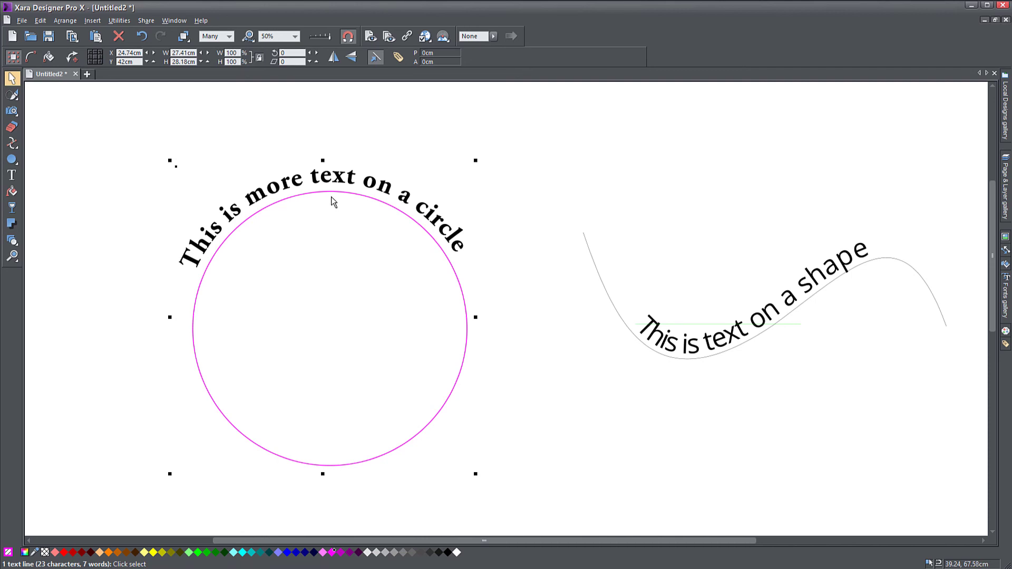
Move the wavy-curve text object up and left so it sits beside the circle.
right_click(338, 181)
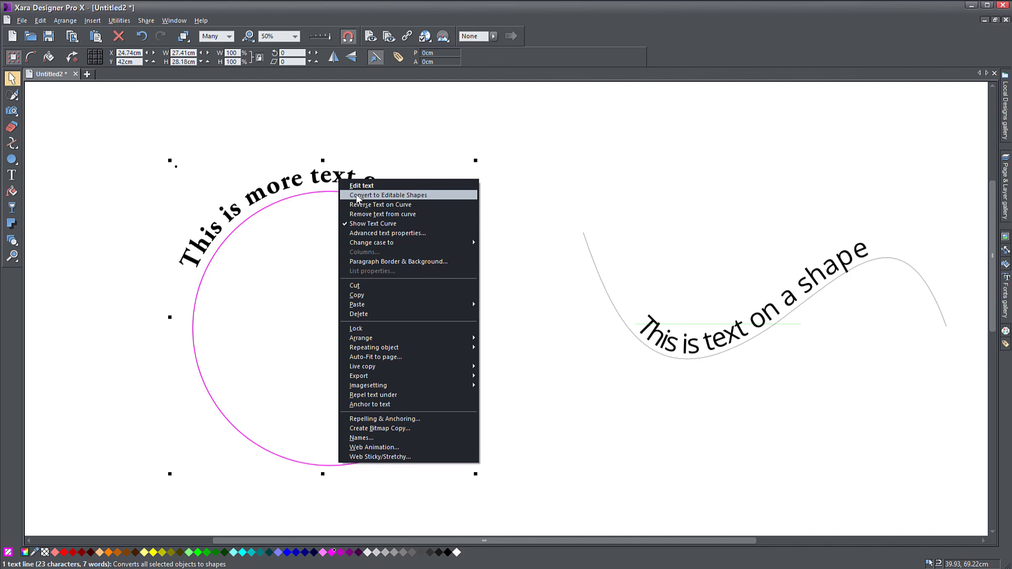
left_click(319, 184)
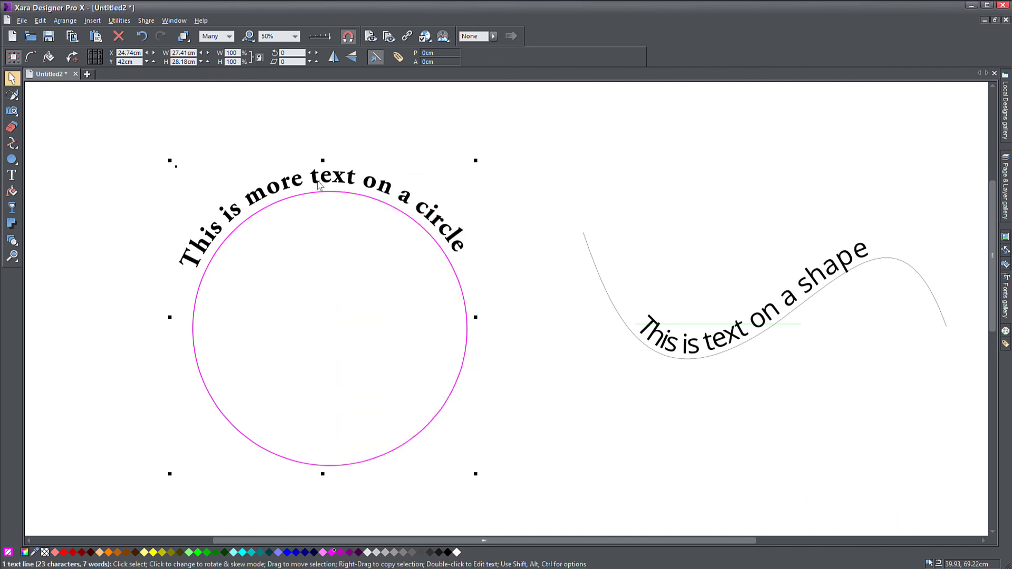
left_click_drag(687, 345, 594, 298)
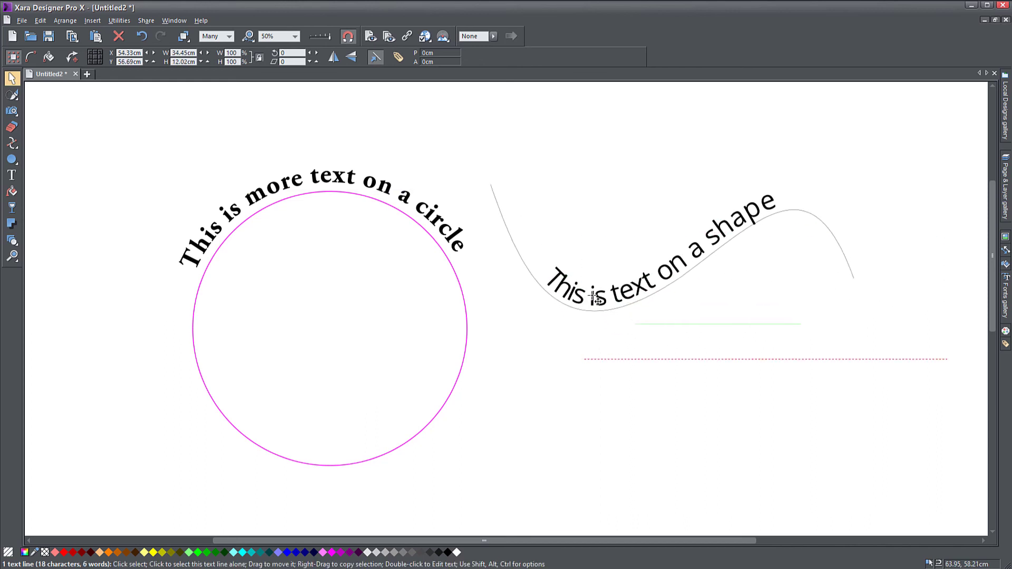